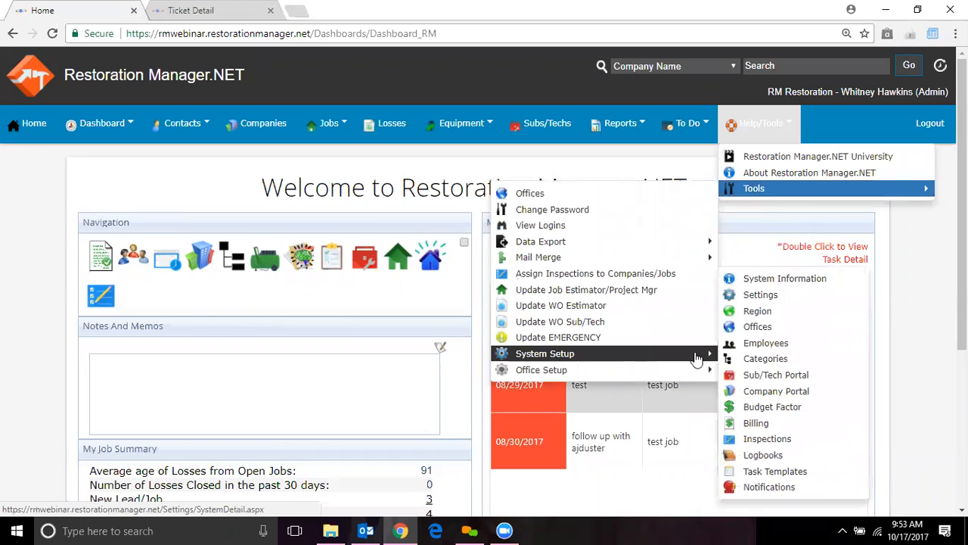
- From Tools > System Setup > Employees, add a new employee record
{"action": "left_click", "coordinate": [752, 344]}
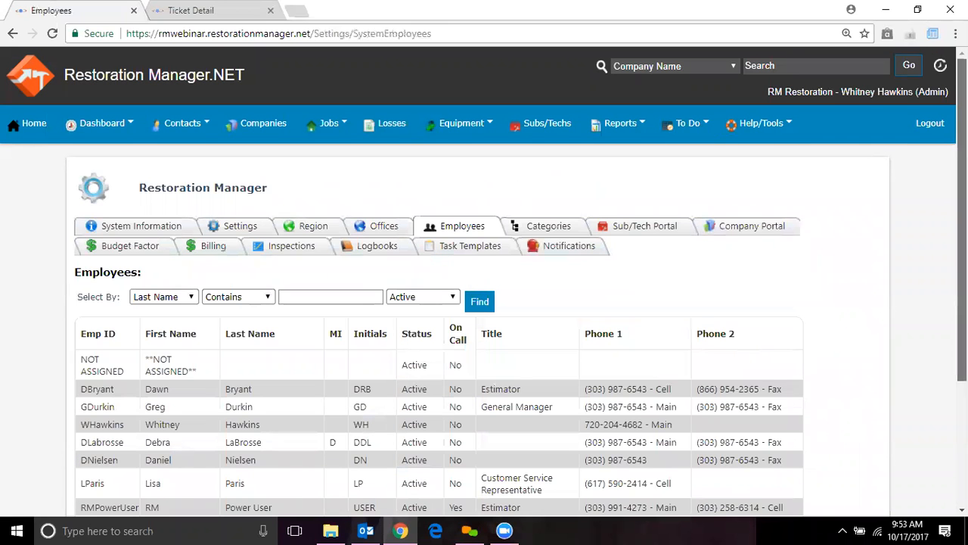
{"action": "scroll", "coordinate": [262, 195], "scroll_direction": "down", "scroll_amount": 3}
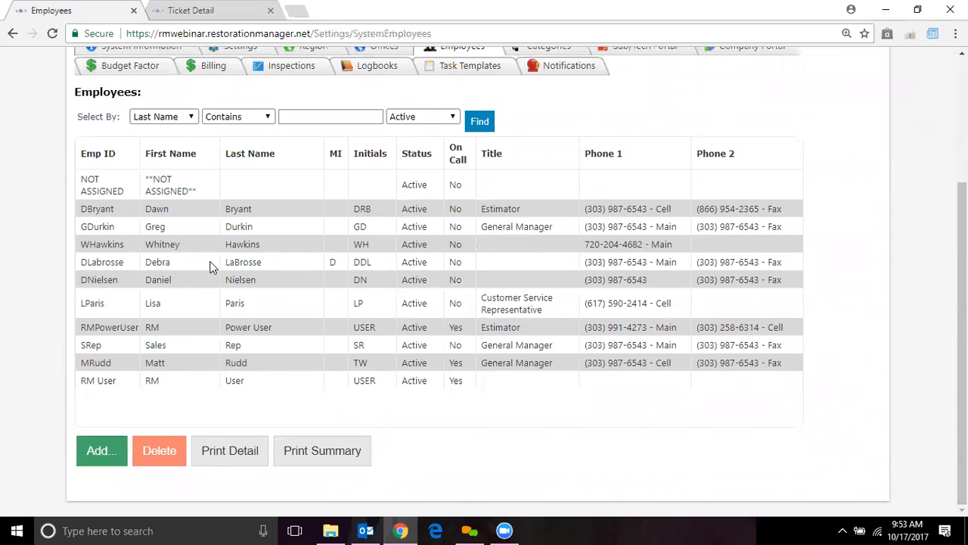
{"action": "left_click", "coordinate": [100, 451]}
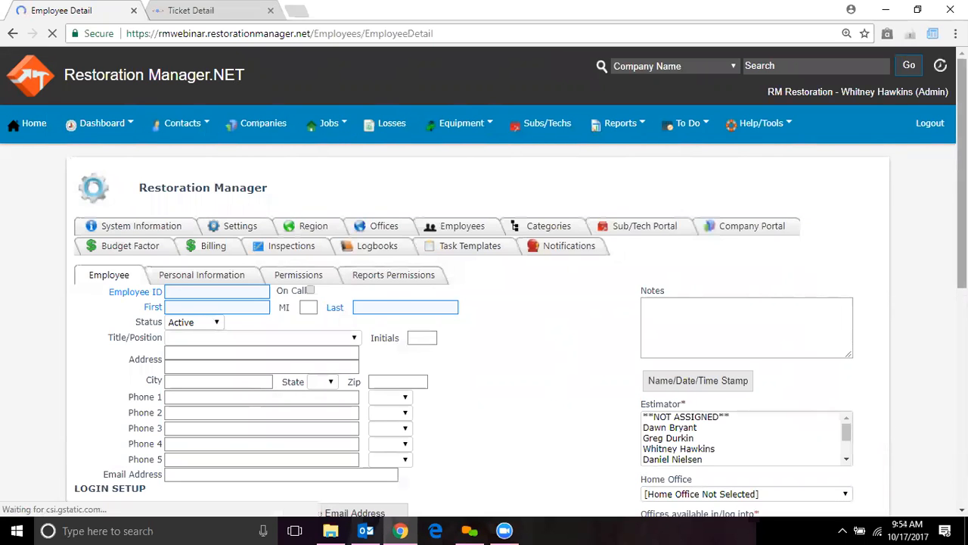
- Type the new employee's ID, first name and last name into the Employee Detail form
{"action": "scroll", "coordinate": [484, 282], "scroll_direction": "down", "scroll_amount": 3}
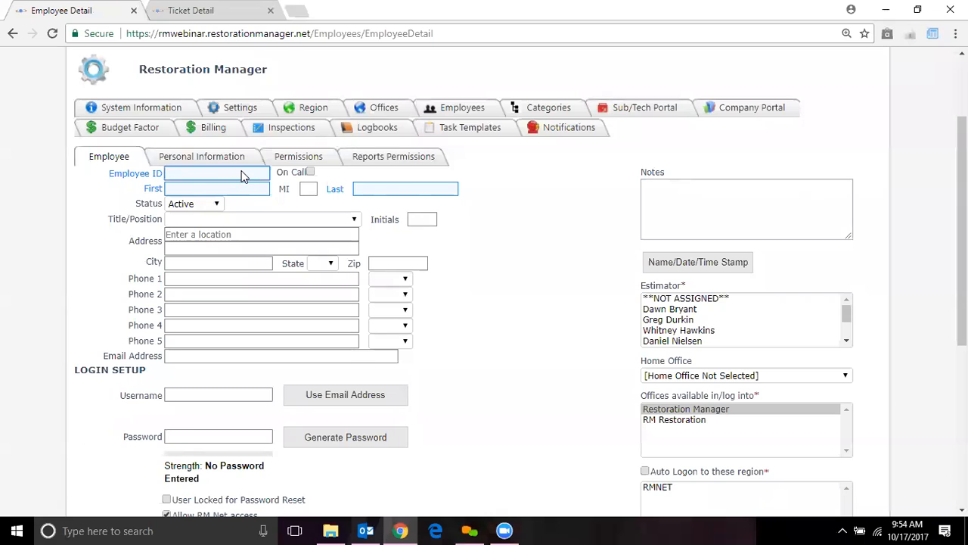
{"action": "key", "text": "Tab"}
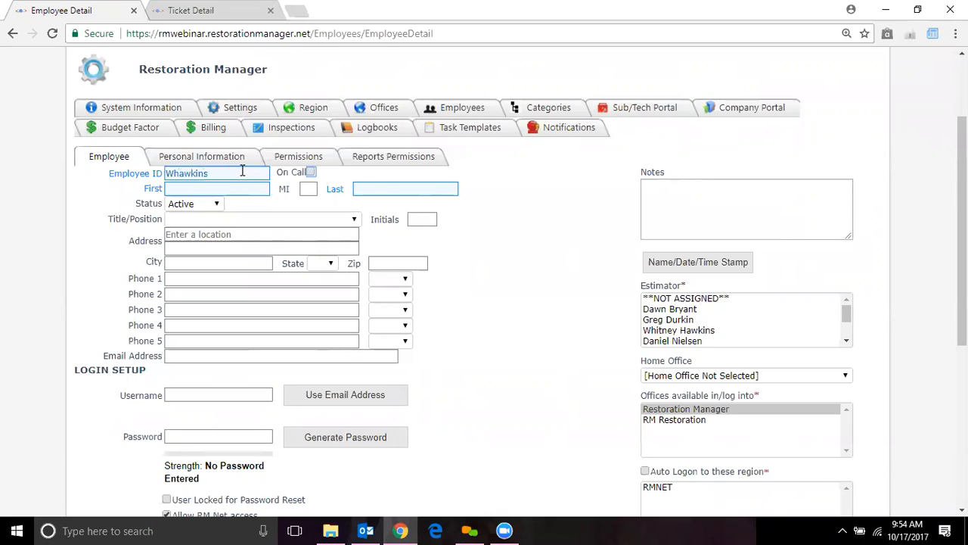
{"action": "key", "text": "Tab"}
{"action": "key", "text": "Tab"}
{"action": "key", "text": "Tab"}
{"action": "key", "text": "Tab"}
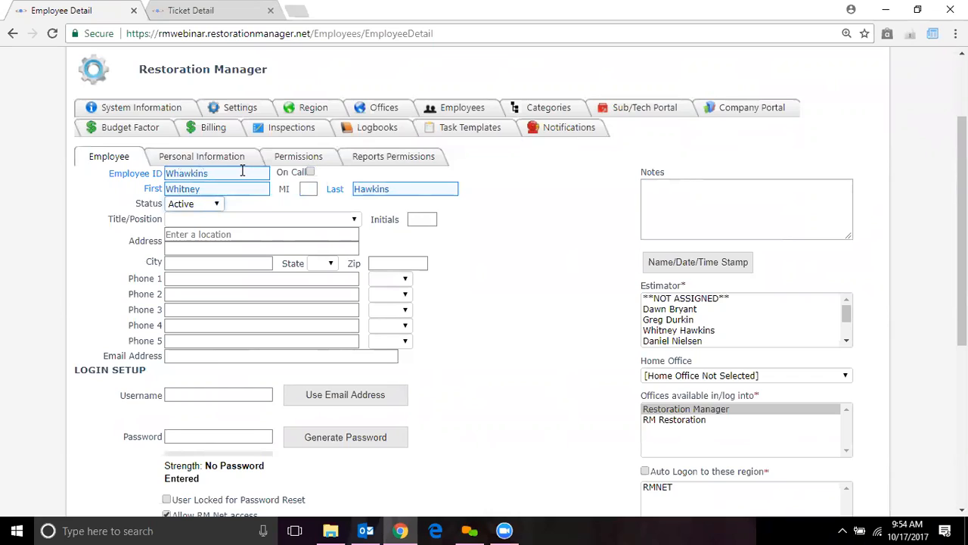
{"action": "left_click", "coordinate": [208, 206]}
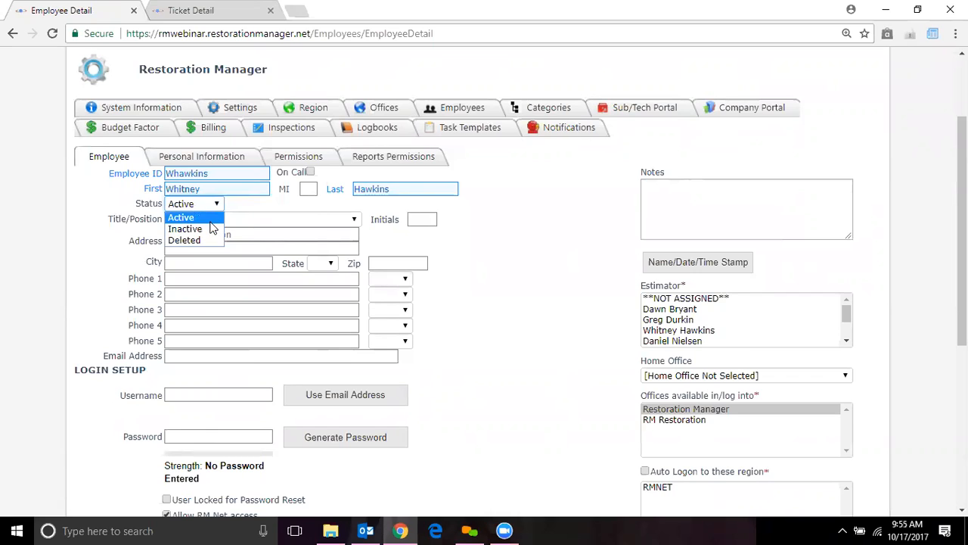
- Keep Status as Active and set Title/Position to Field Technician
{"action": "left_click", "coordinate": [211, 224]}
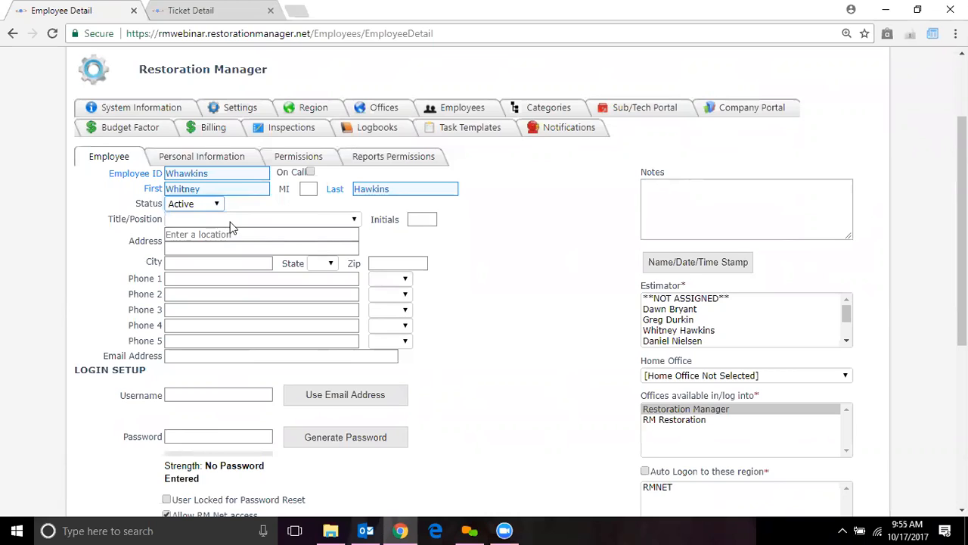
{"action": "left_click", "coordinate": [354, 220]}
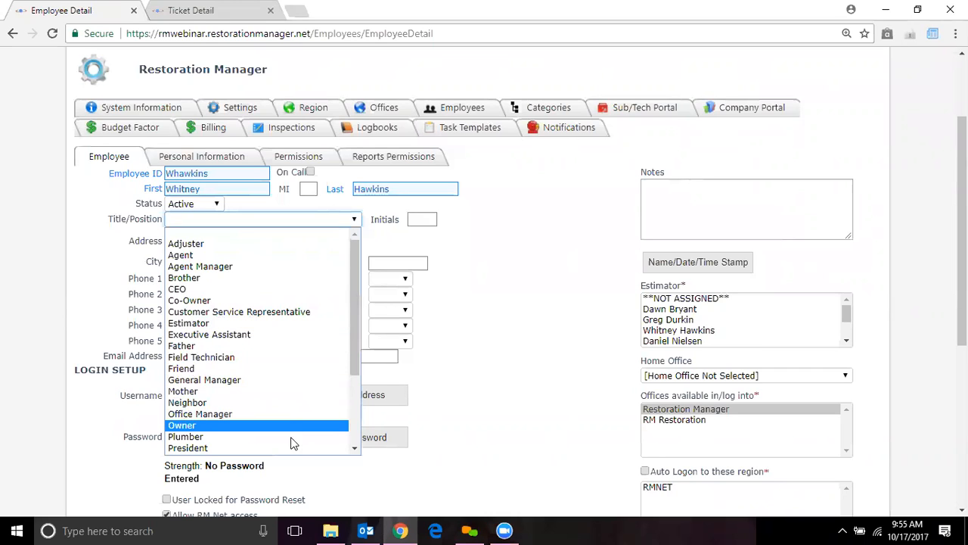
{"action": "left_click_drag", "start_coordinate": [353, 318], "coordinate": [353, 387]}
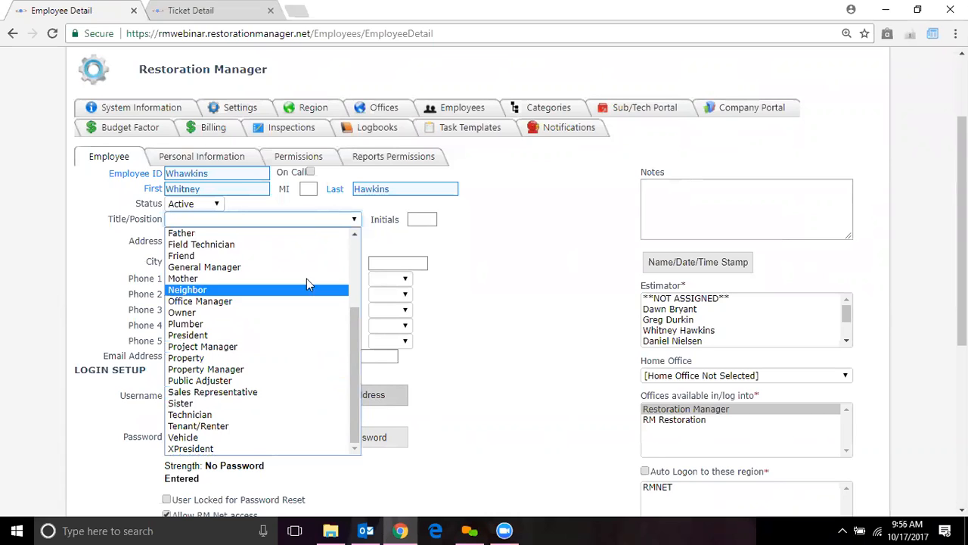
{"action": "left_click", "coordinate": [301, 245]}
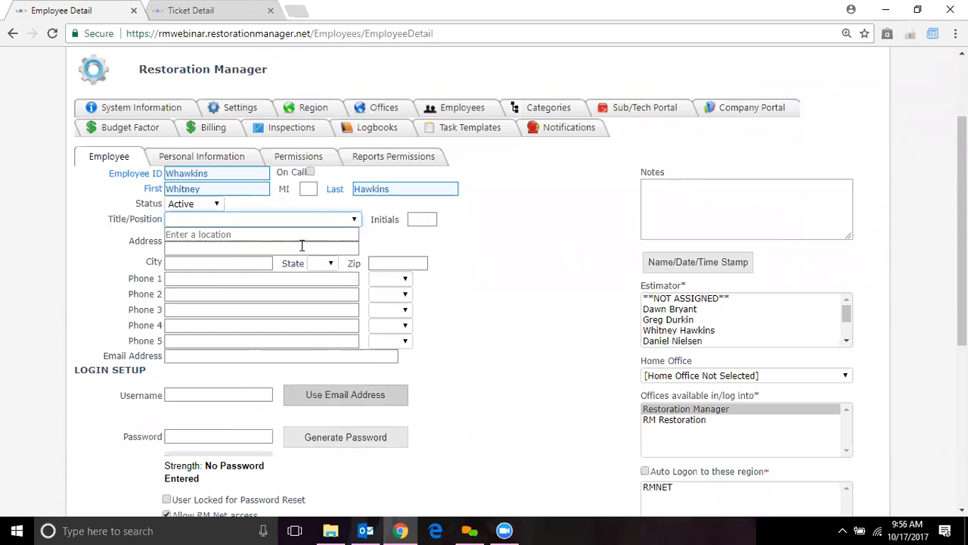
- Fill in the employee's initials, removing a trial name/date/time stamp from Notes
{"action": "left_click", "coordinate": [422, 219]}
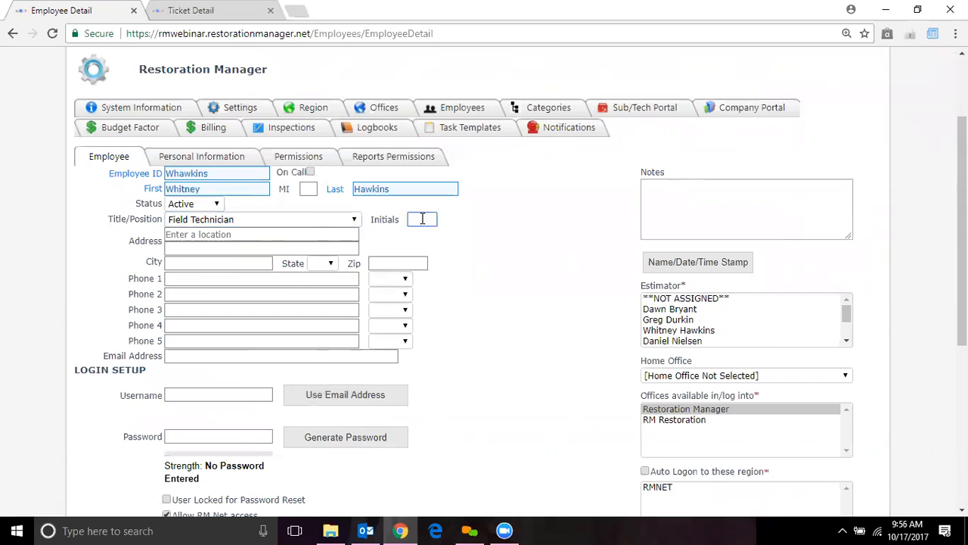
{"action": "left_click", "coordinate": [683, 265]}
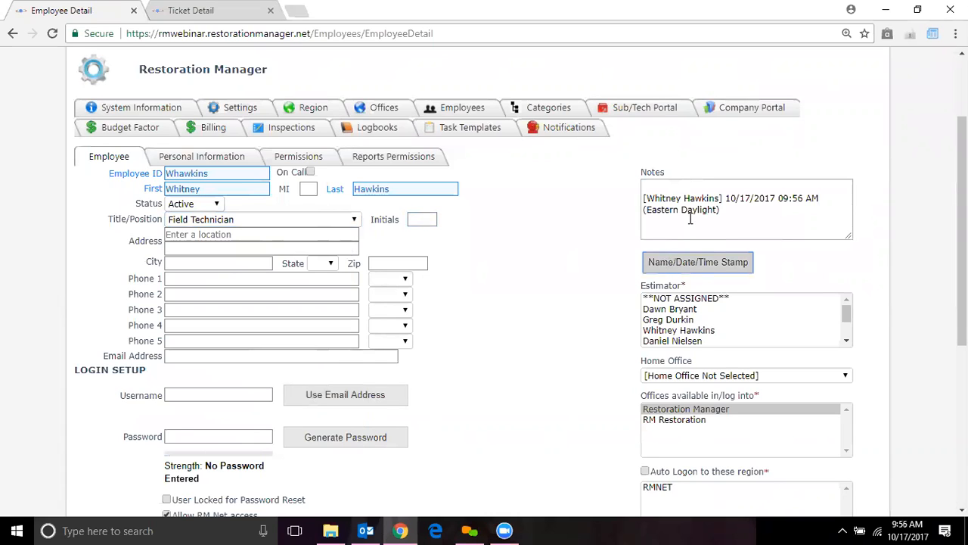
{"action": "left_click_drag", "start_coordinate": [726, 211], "coordinate": [625, 191]}
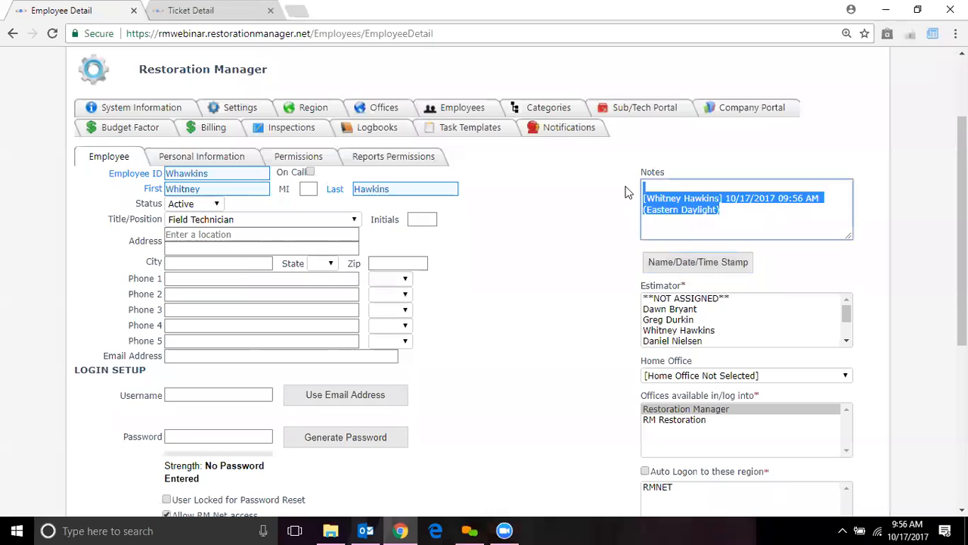
{"action": "key", "text": "Delete"}
{"action": "left_click", "coordinate": [421, 220]}
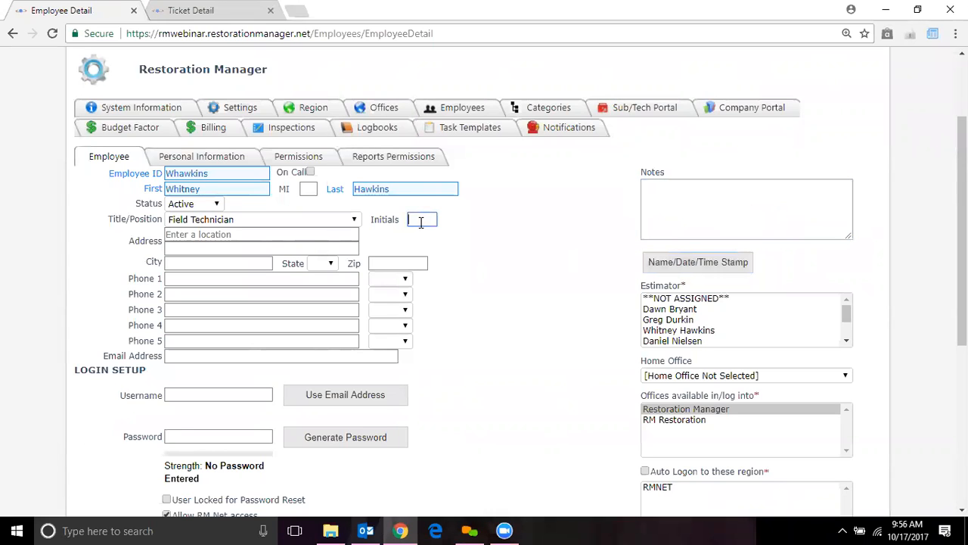
{"action": "type", "text": "WLH"}
{"action": "left_click", "coordinate": [254, 239]}
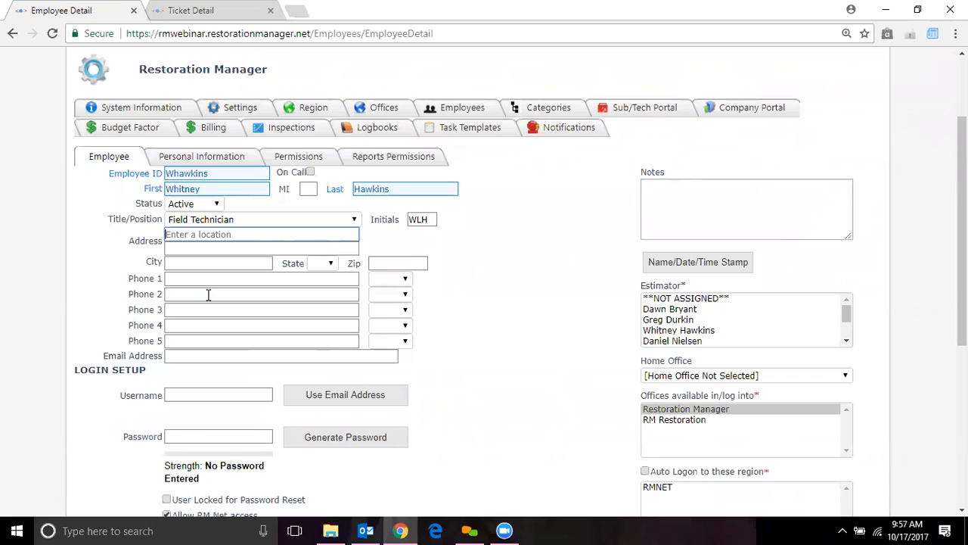
- Enter the employee's e-mail, reuse it as Username, and generate a Good-strength password
{"action": "left_click", "coordinate": [188, 355]}
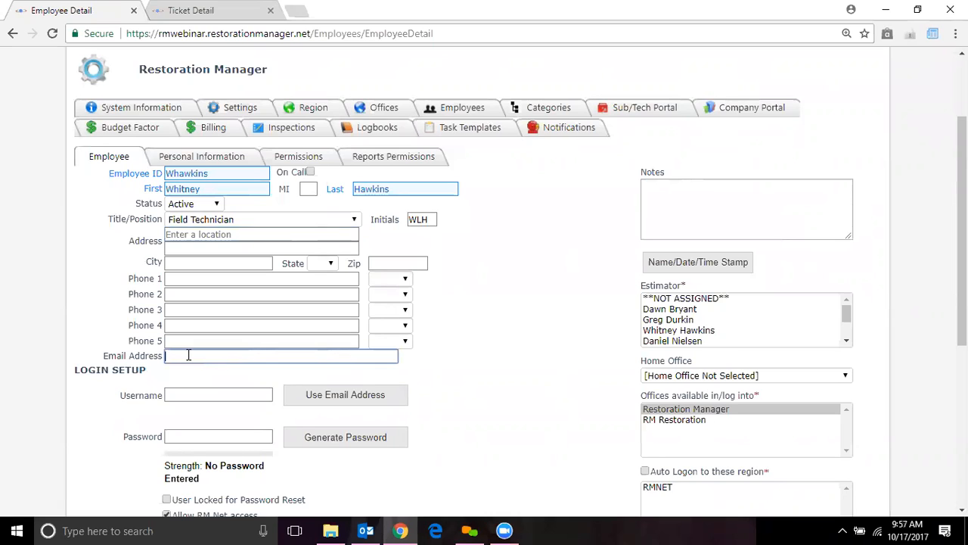
{"action": "left_click", "coordinate": [188, 394]}
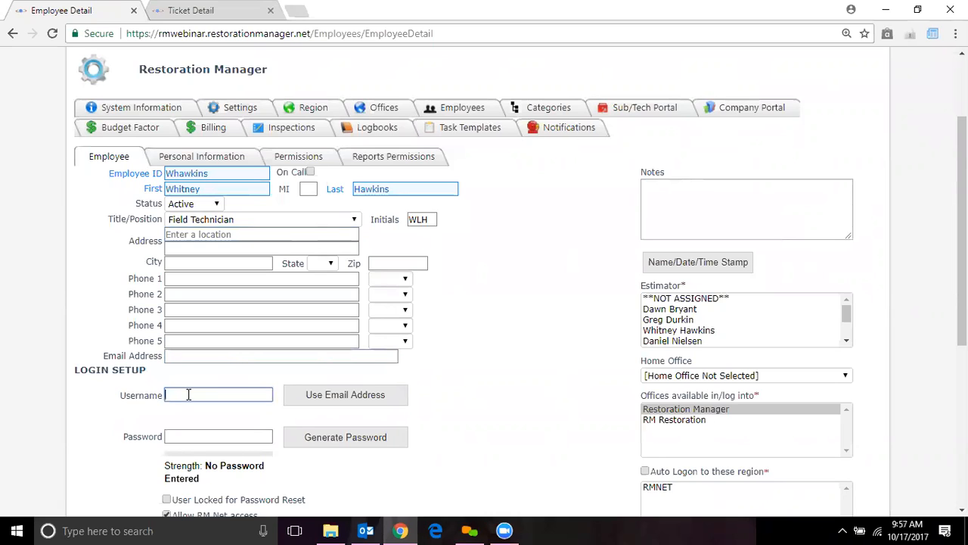
{"action": "left_click", "coordinate": [344, 406]}
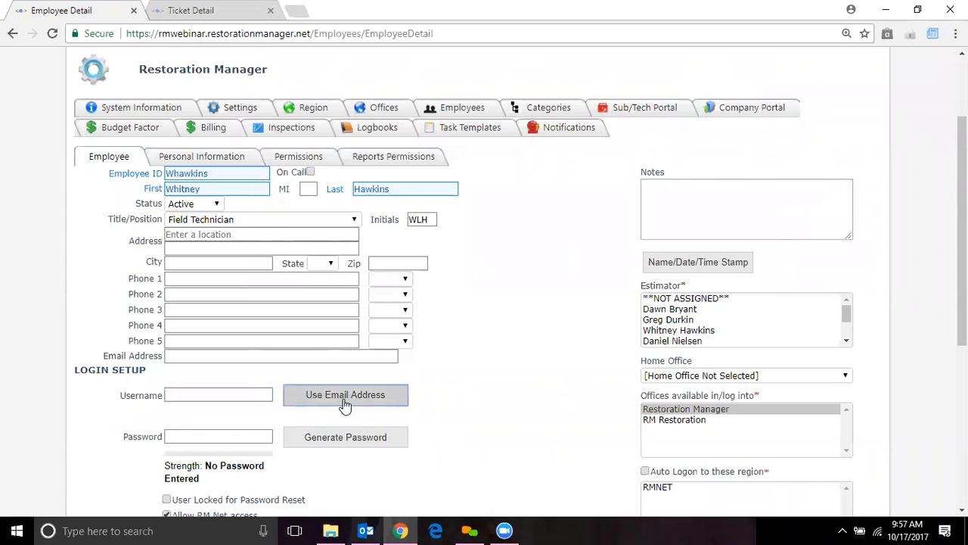
{"action": "left_click", "coordinate": [250, 355]}
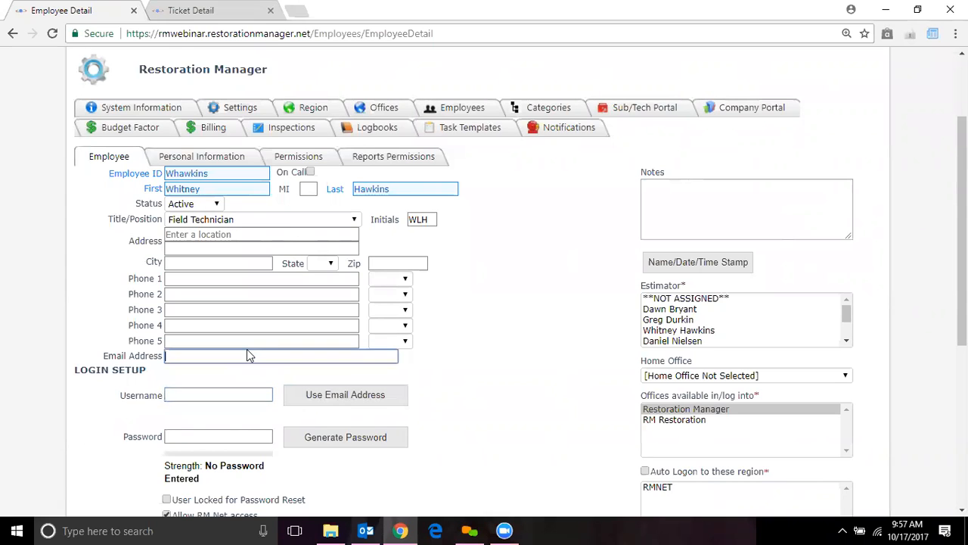
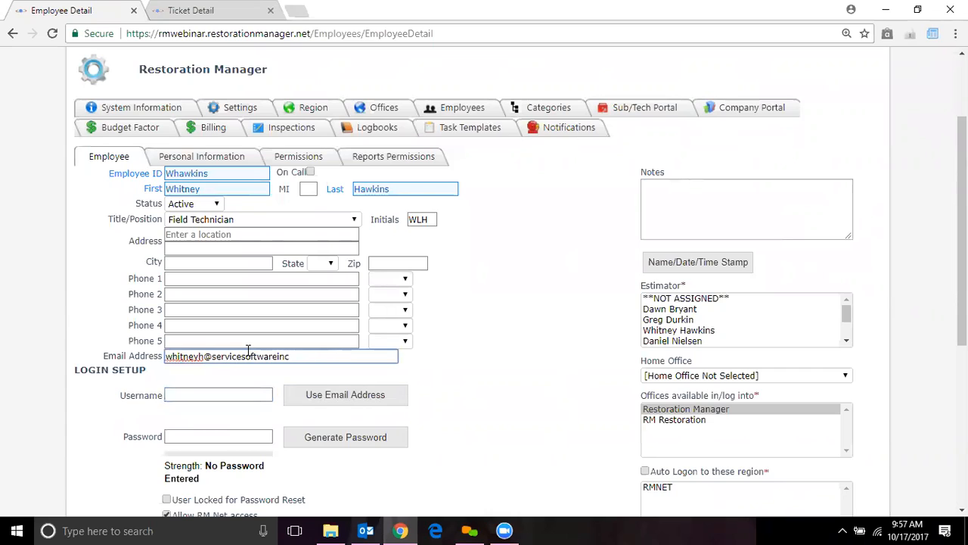
{"action": "type", "text": "c.com"}
{"action": "left_click", "coordinate": [341, 395]}
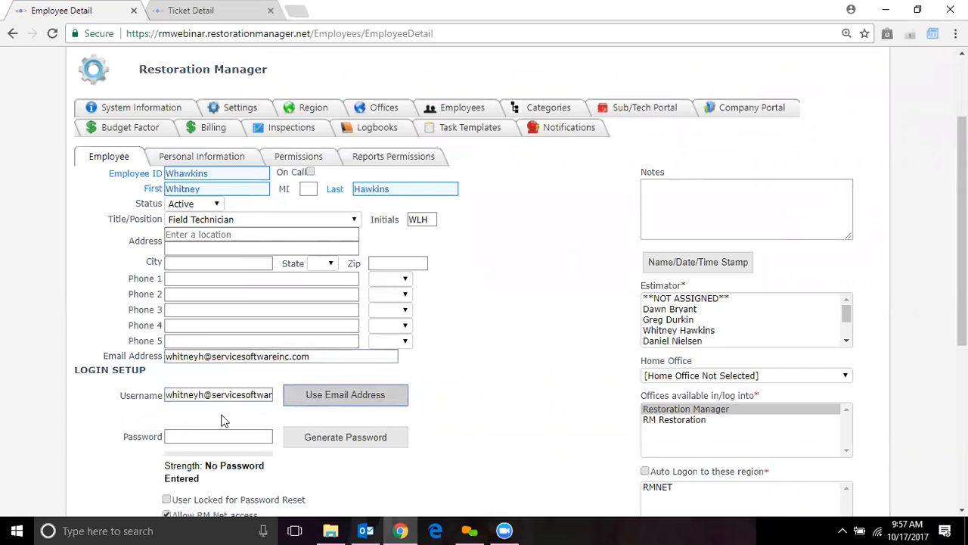
{"action": "left_click", "coordinate": [224, 436]}
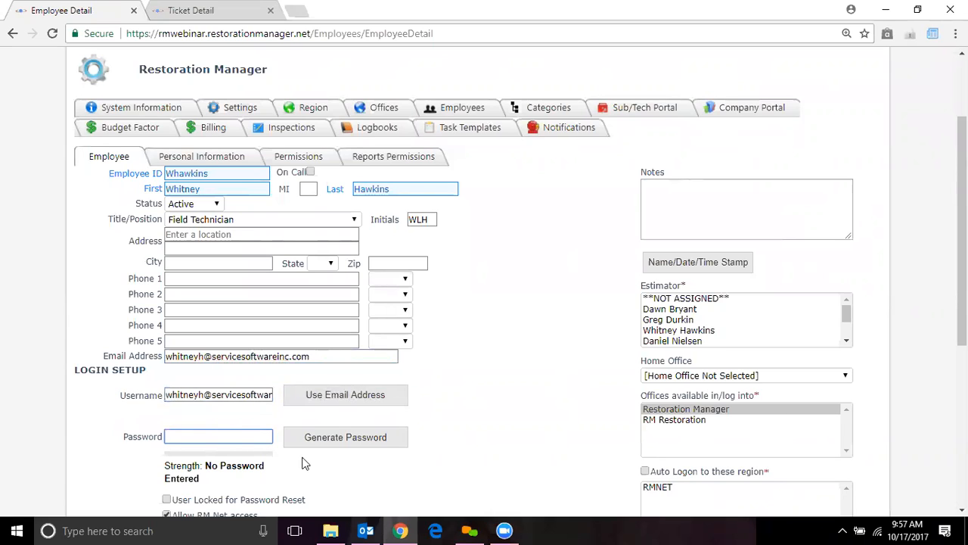
{"action": "left_click", "coordinate": [346, 447]}
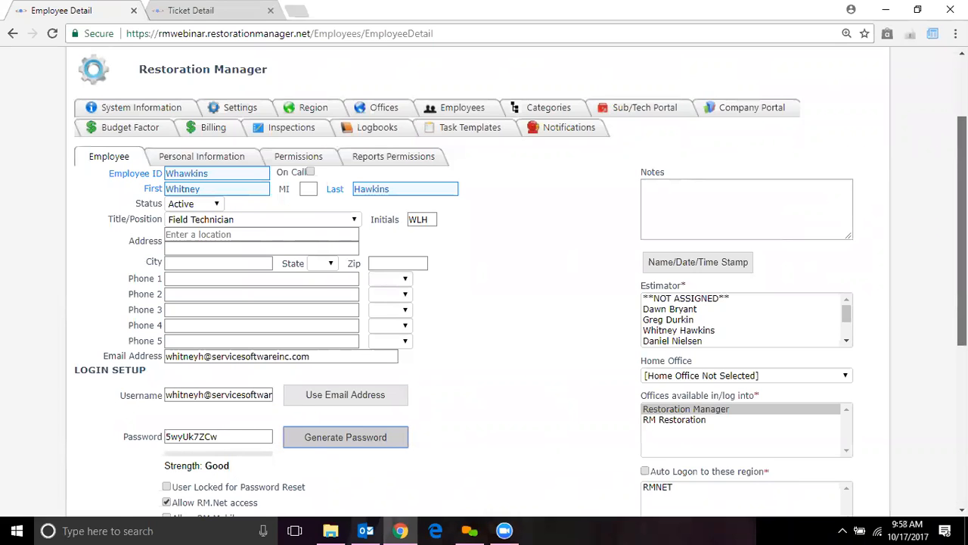
- Tick Allow RM.Mobile access and clear User Locked for Password Reset
{"action": "scroll", "coordinate": [962, 234], "scroll_direction": "down", "scroll_amount": 3}
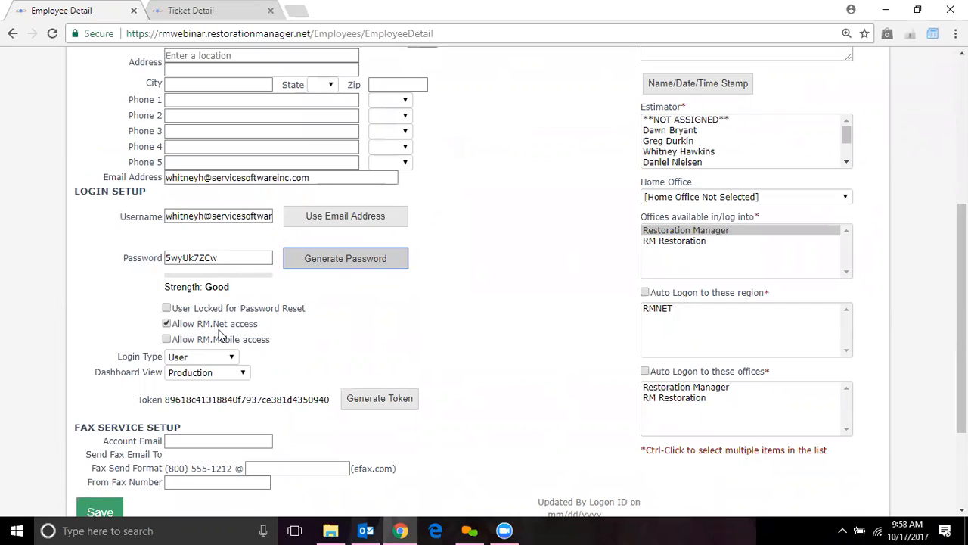
{"action": "left_click", "coordinate": [167, 340]}
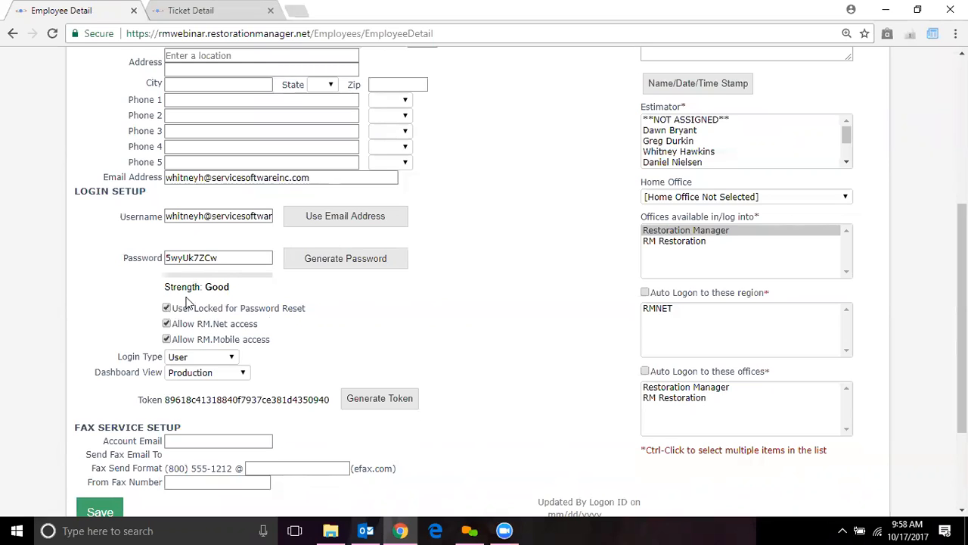
{"action": "left_click", "coordinate": [166, 309]}
{"action": "left_click", "coordinate": [234, 357]}
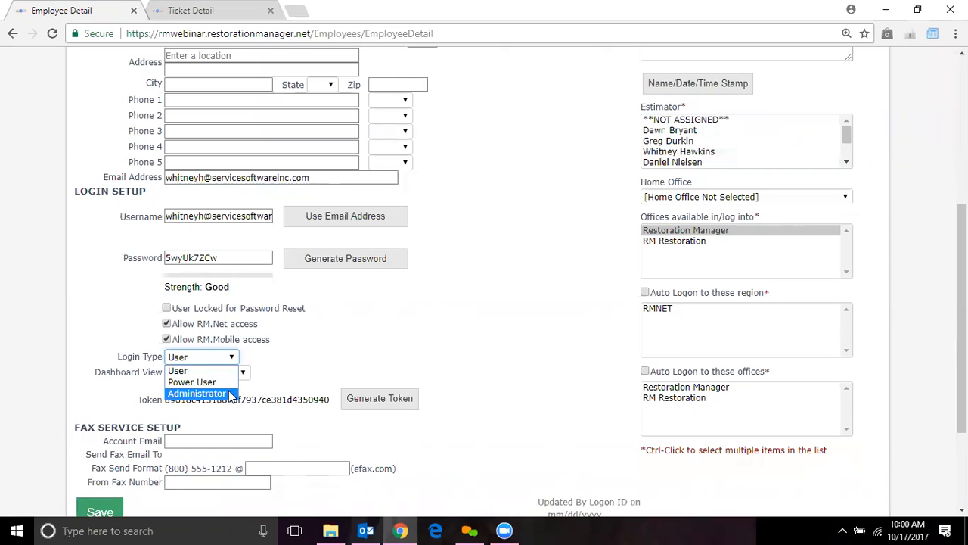
- Set Login Type to User and Dashboard View to Production
{"action": "left_click", "coordinate": [219, 371]}
{"action": "left_click", "coordinate": [241, 376]}
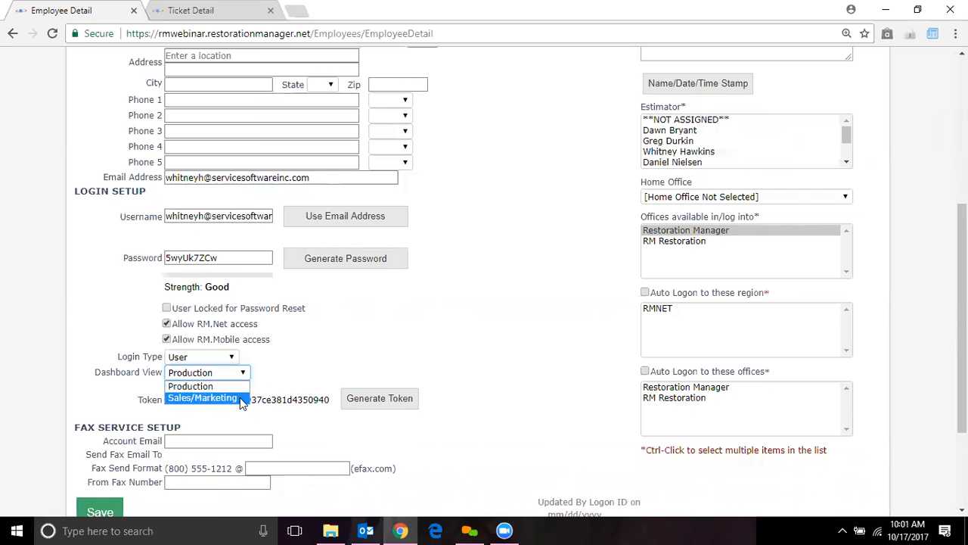
{"action": "left_click", "coordinate": [238, 385]}
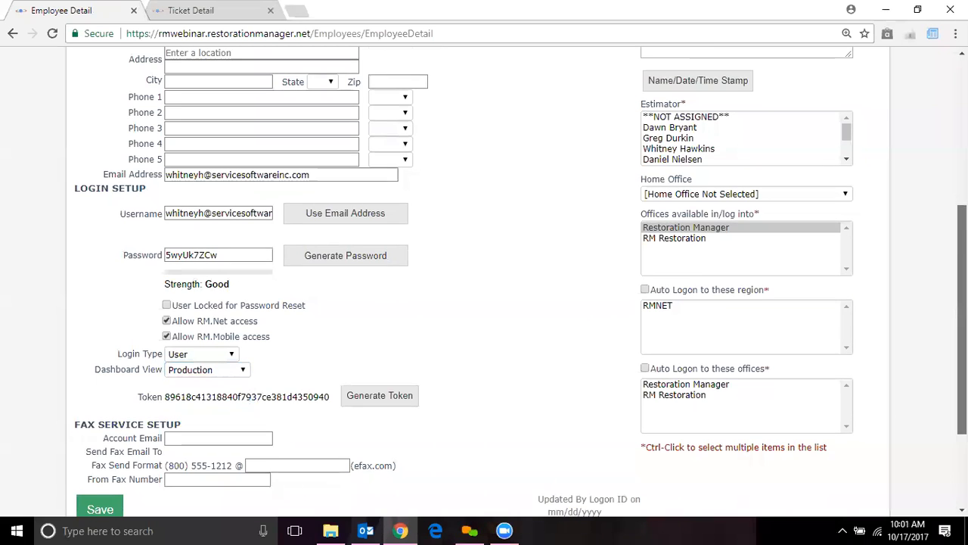
{"action": "scroll", "coordinate": [961, 378], "scroll_direction": "down", "scroll_amount": 2}
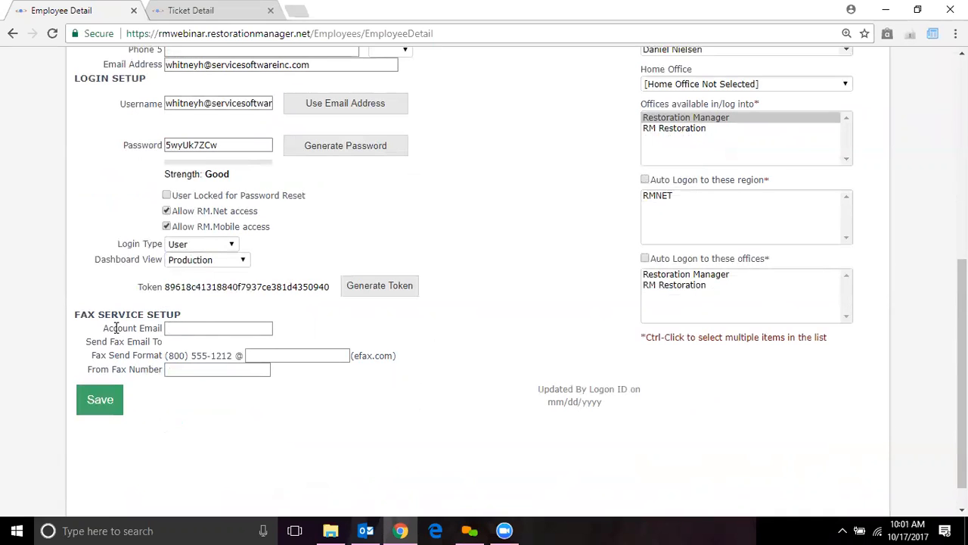
{"action": "left_click", "coordinate": [195, 329]}
{"action": "left_click", "coordinate": [274, 355]}
{"action": "left_click", "coordinate": [211, 368]}
{"action": "left_click", "coordinate": [199, 371]}
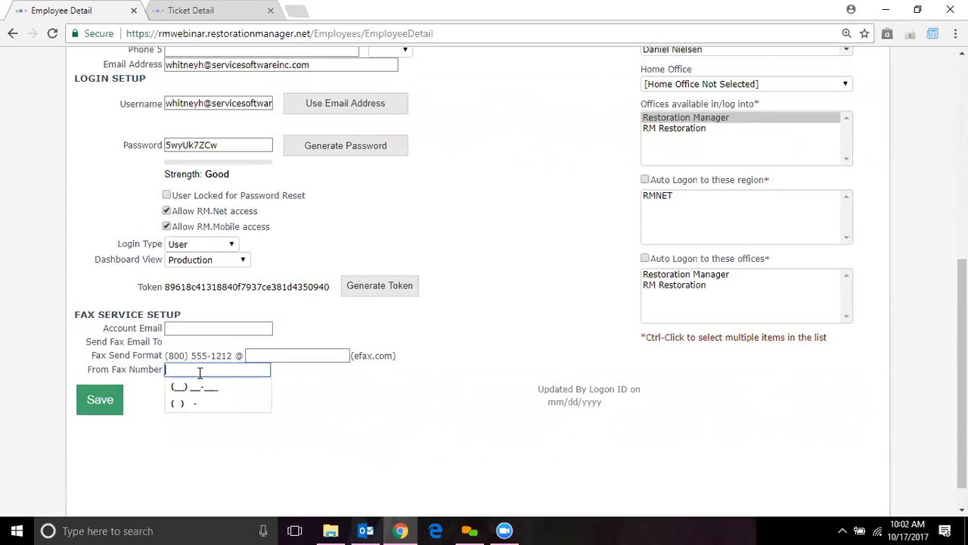
{"action": "left_click", "coordinate": [336, 431]}
- Set the Home Office to RM Restoration
{"action": "left_click_drag", "start_coordinate": [962, 387], "coordinate": [962, 286]}
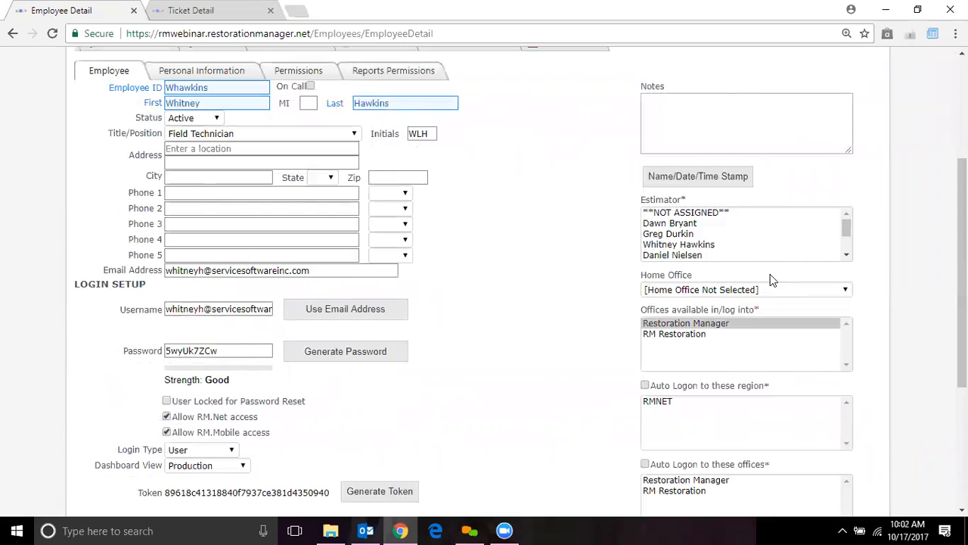
{"action": "left_click", "coordinate": [834, 294]}
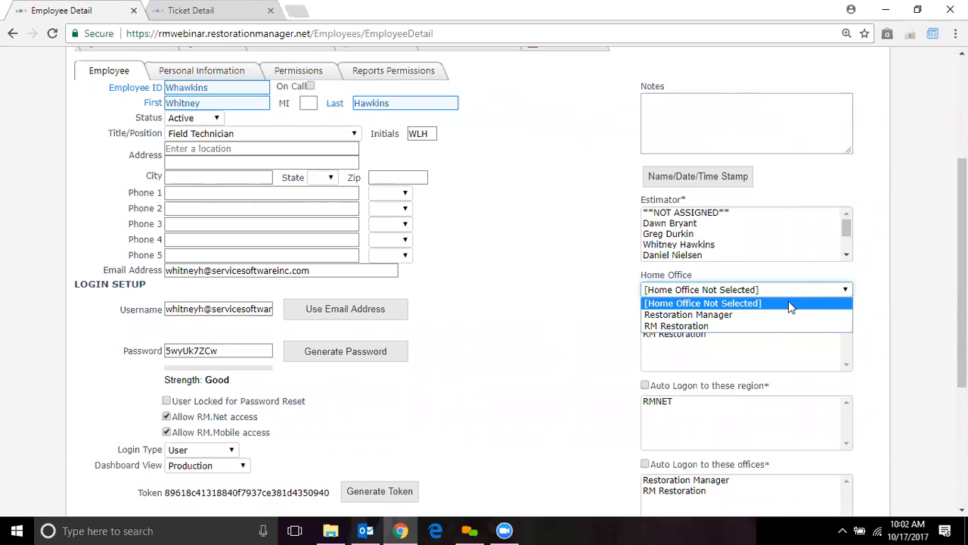
{"action": "left_click", "coordinate": [773, 326]}
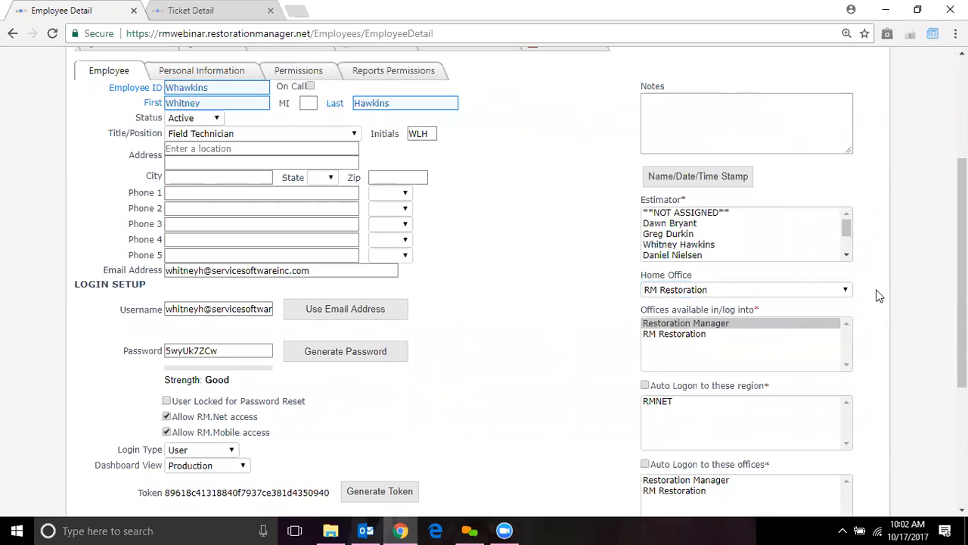
- Select Restoration Manager in the Offices available in/log into list
{"action": "left_click", "coordinate": [708, 334]}
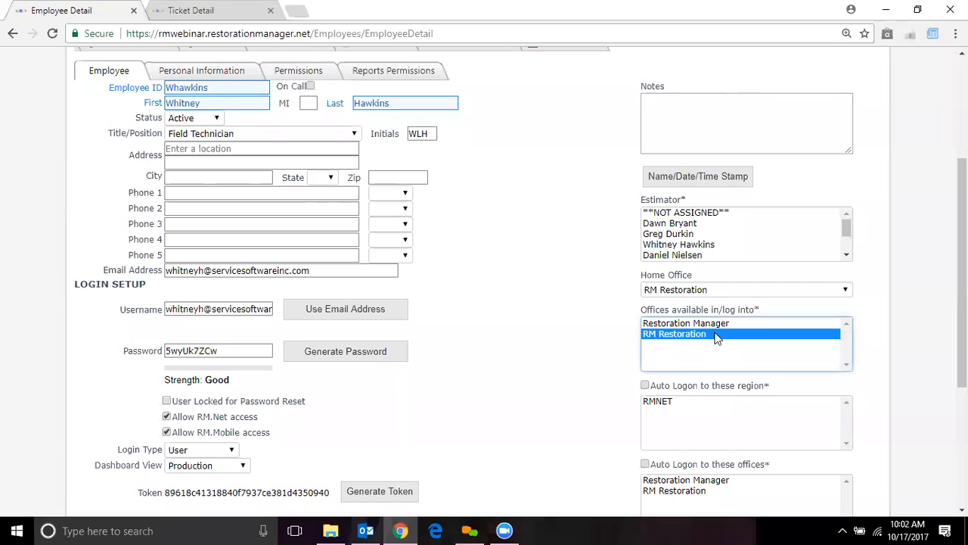
{"action": "left_click", "coordinate": [715, 324], "text": "ctrl"}
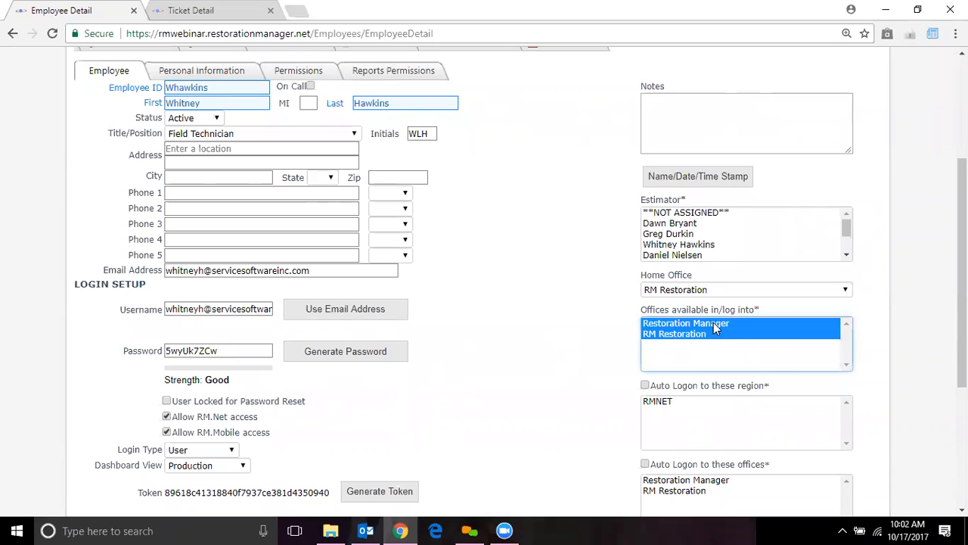
{"action": "left_click", "coordinate": [712, 324], "text": "ctrl"}
{"action": "left_click", "coordinate": [707, 323], "text": "ctrl"}
{"action": "left_click", "coordinate": [706, 324]}
{"action": "left_click", "coordinate": [708, 332]}
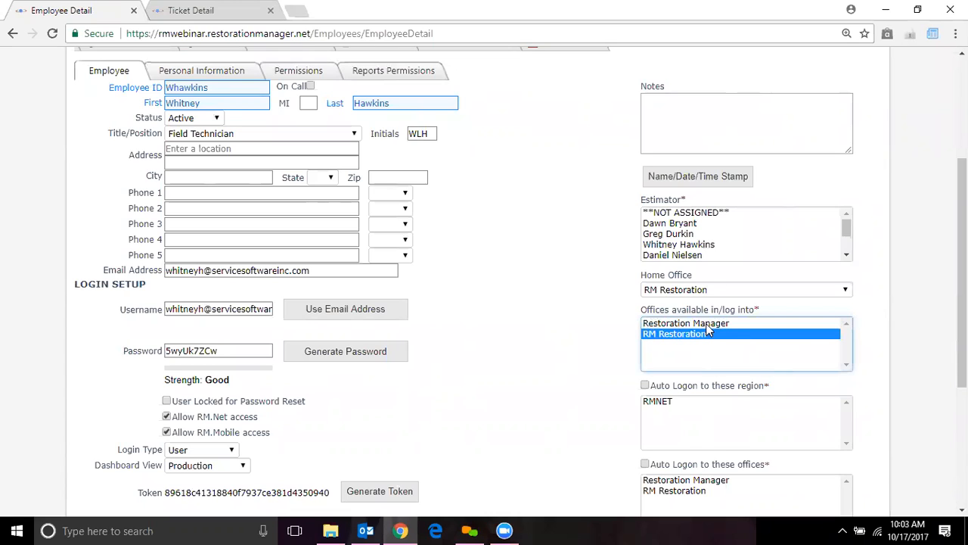
{"action": "left_click", "coordinate": [706, 323]}
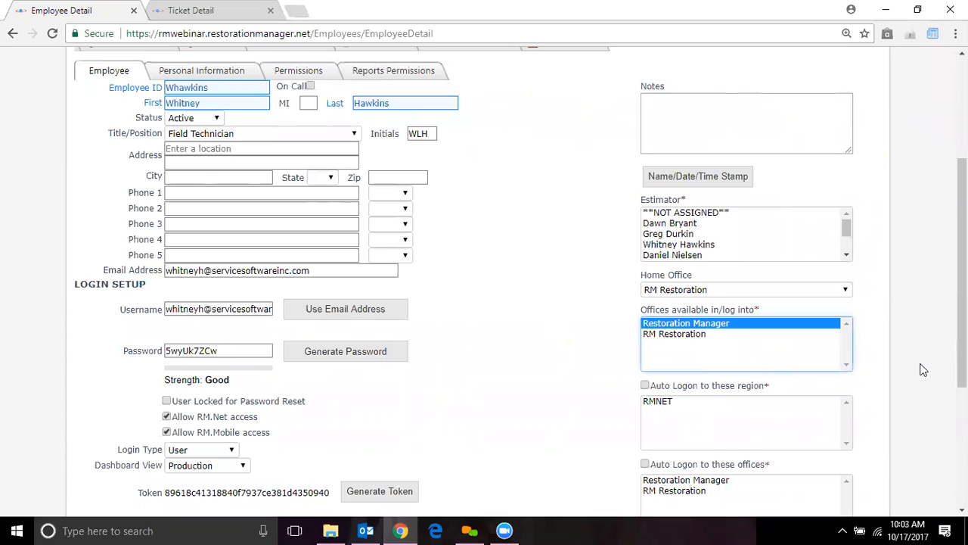
{"action": "scroll", "coordinate": [782, 374], "scroll_direction": "down", "scroll_amount": 2}
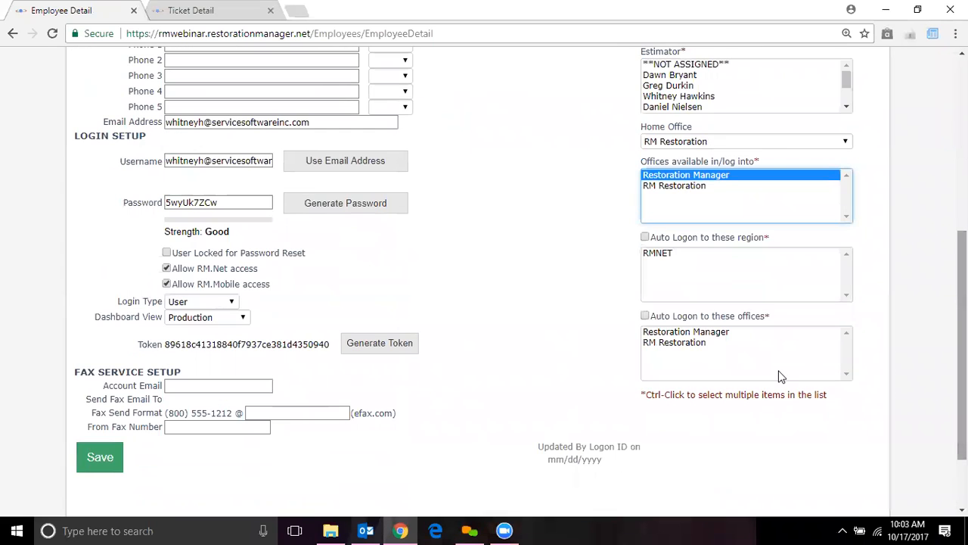
- Select Restoration Manager in the Auto Logon to these offices list
{"action": "left_click", "coordinate": [715, 334]}
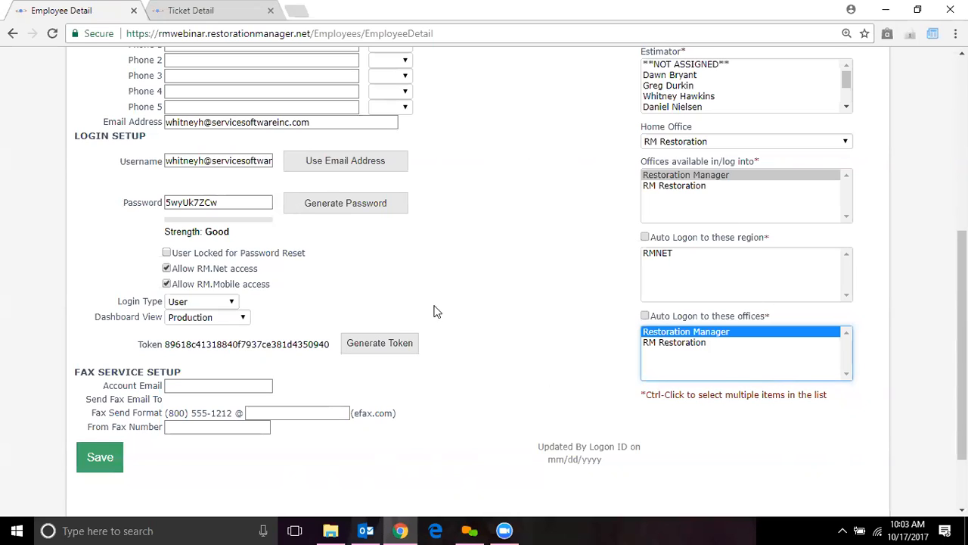
{"action": "left_click", "coordinate": [479, 437]}
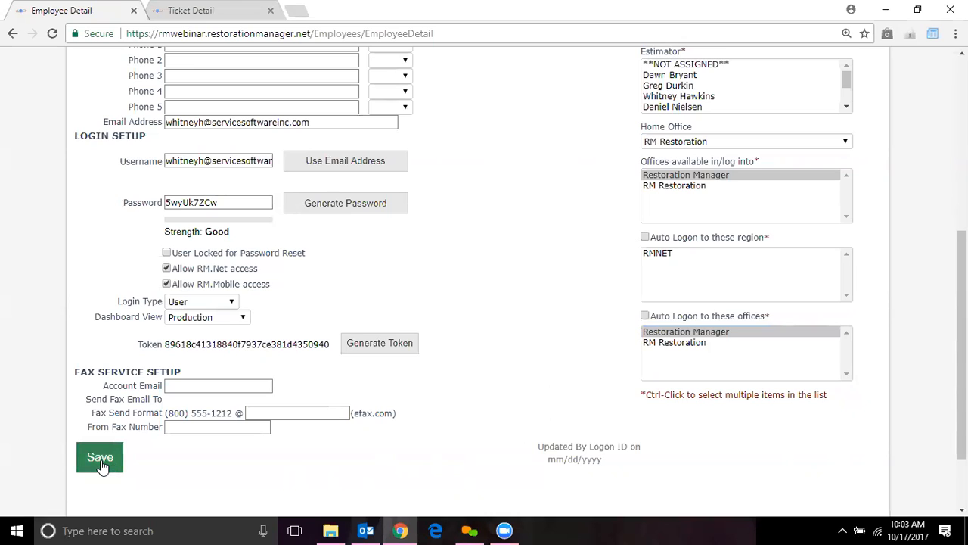
- Switch to the Personal Information tab and show the Pay Type options
{"action": "scroll", "coordinate": [963, 340], "scroll_direction": "up", "scroll_amount": 4}
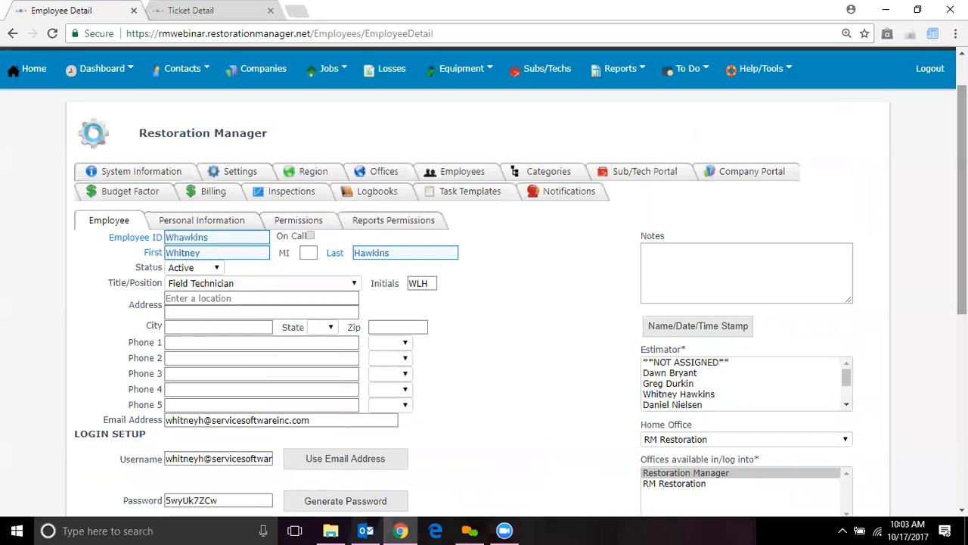
{"action": "scroll", "coordinate": [962, 196], "scroll_direction": "up", "scroll_amount": 1}
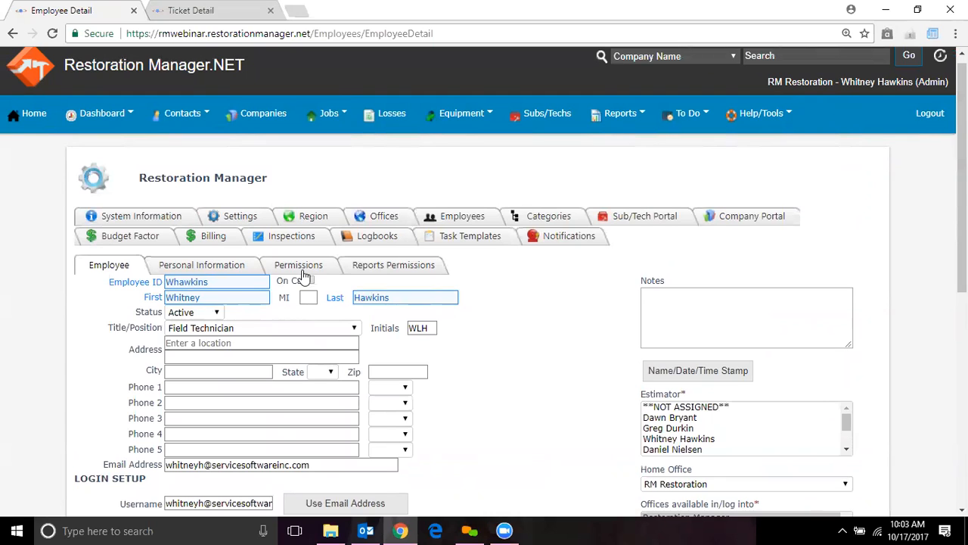
{"action": "left_click", "coordinate": [209, 266]}
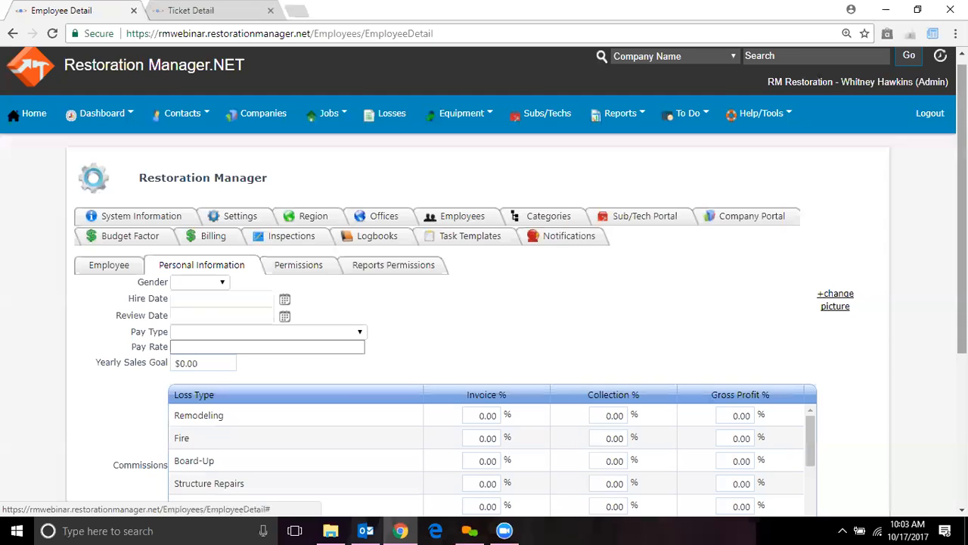
{"action": "scroll", "coordinate": [484, 302], "scroll_direction": "down", "scroll_amount": 2}
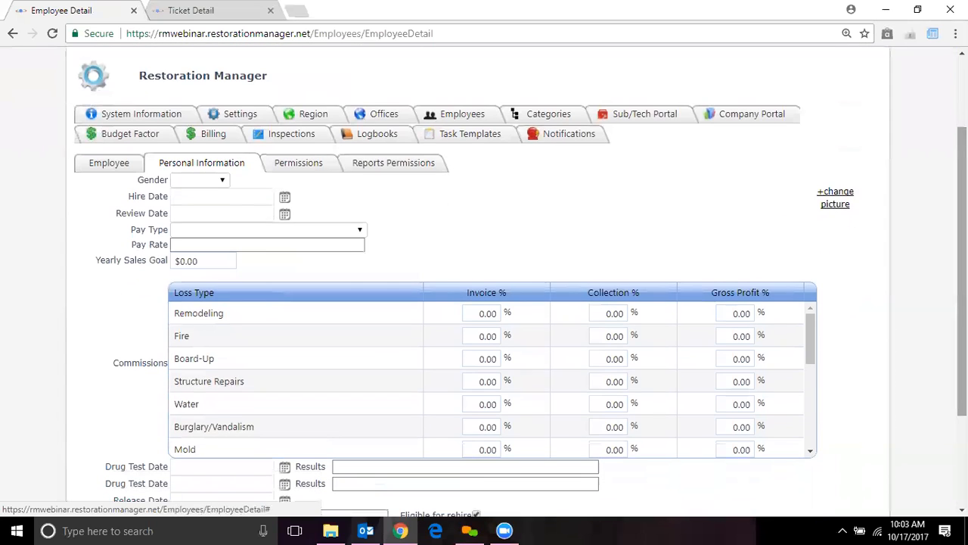
{"action": "scroll", "coordinate": [471, 194], "scroll_direction": "down", "scroll_amount": 1}
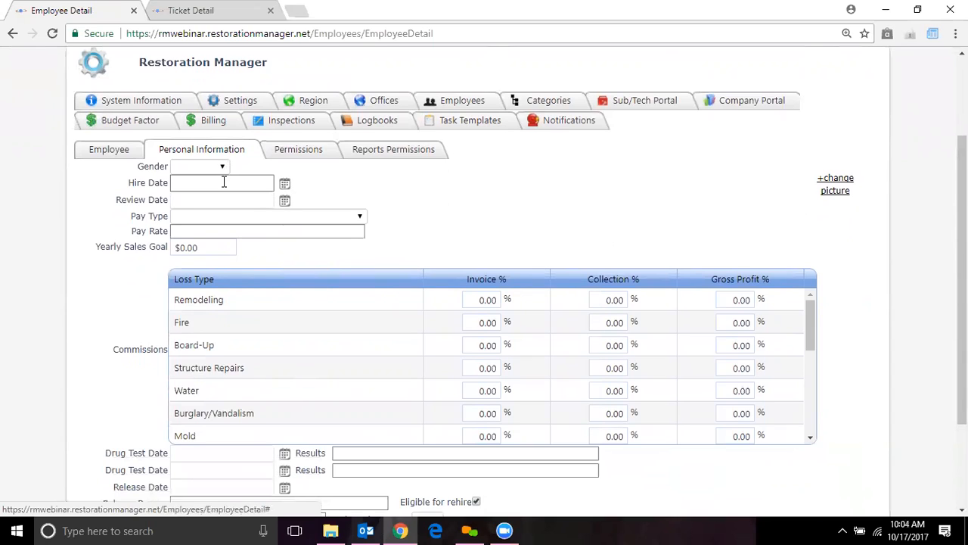
{"action": "left_click", "coordinate": [249, 216]}
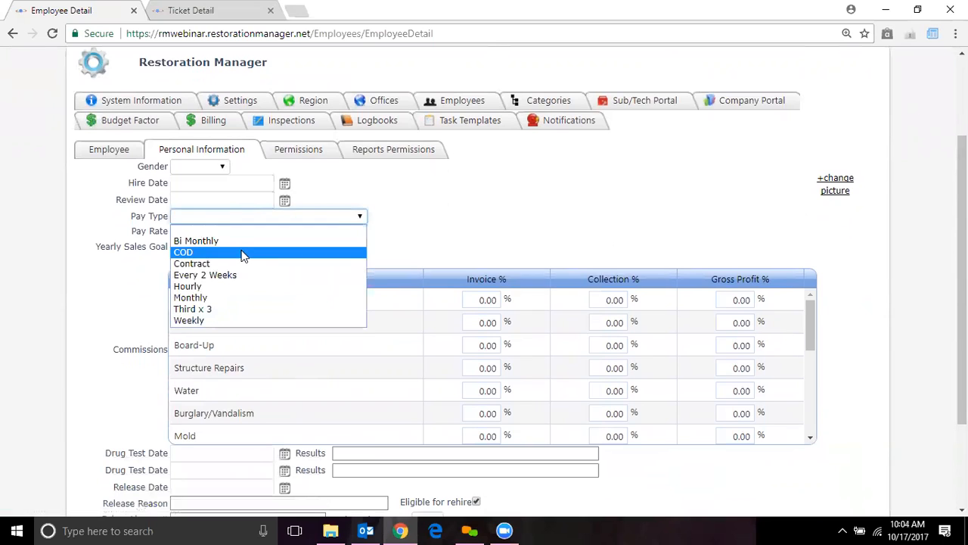
{"action": "left_click", "coordinate": [434, 215]}
{"action": "left_click", "coordinate": [301, 231]}
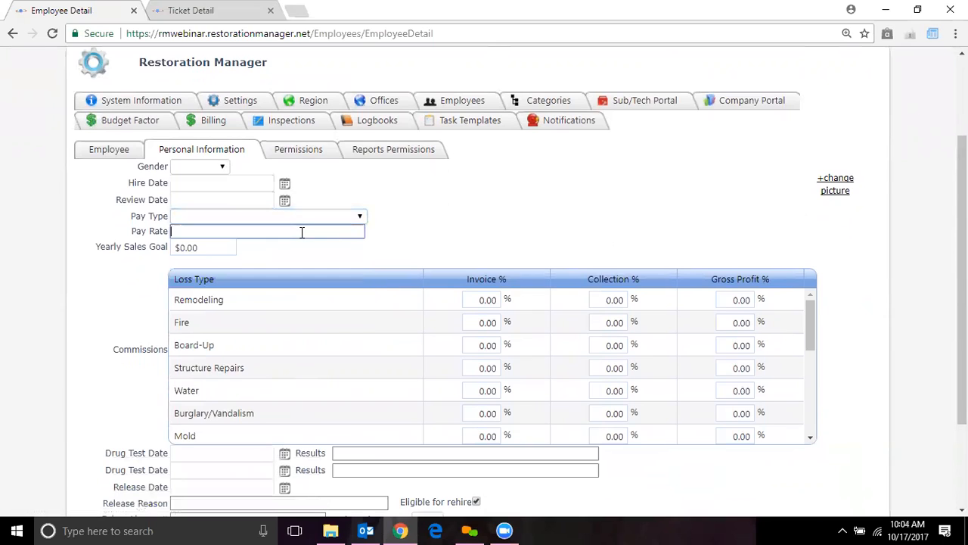
{"action": "left_click", "coordinate": [190, 247]}
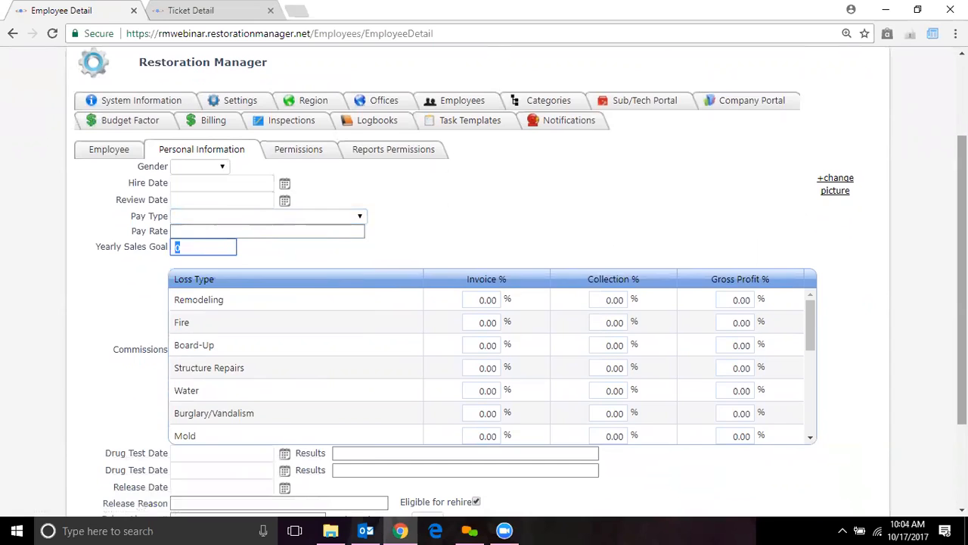
{"action": "scroll", "coordinate": [962, 303], "scroll_direction": "down", "scroll_amount": 1}
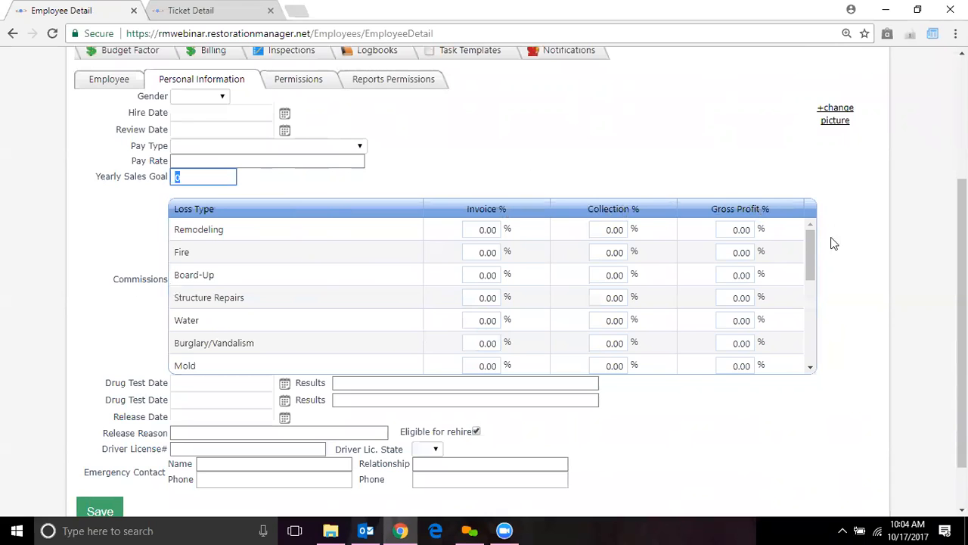
{"action": "mouse_move", "coordinate": [809, 254]}
{"action": "left_mouse_down"}
{"action": "mouse_move", "coordinate": [811, 326]}
{"action": "mouse_move", "coordinate": [810, 268]}
{"action": "left_mouse_up"}
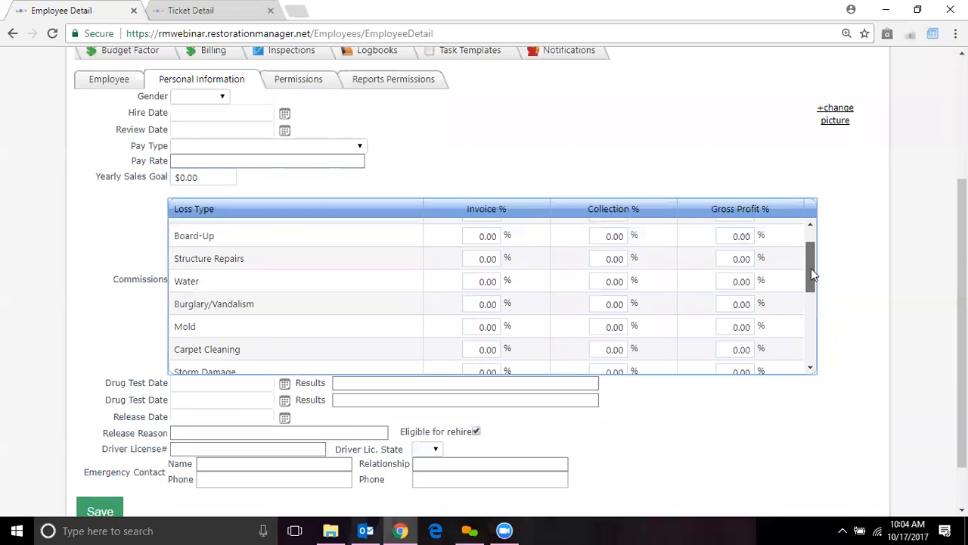
{"action": "scroll", "coordinate": [484, 288], "scroll_direction": "down", "scroll_amount": 1}
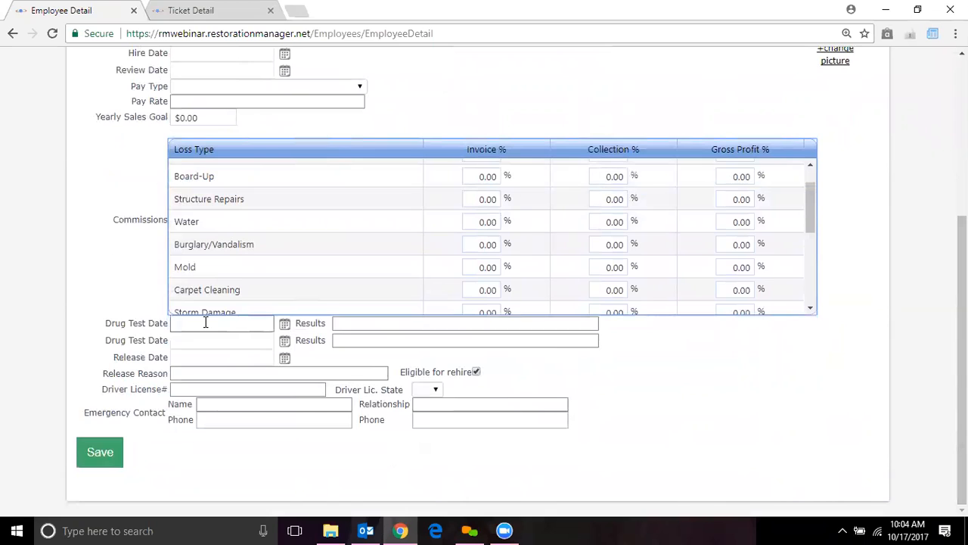
{"action": "left_click", "coordinate": [235, 374]}
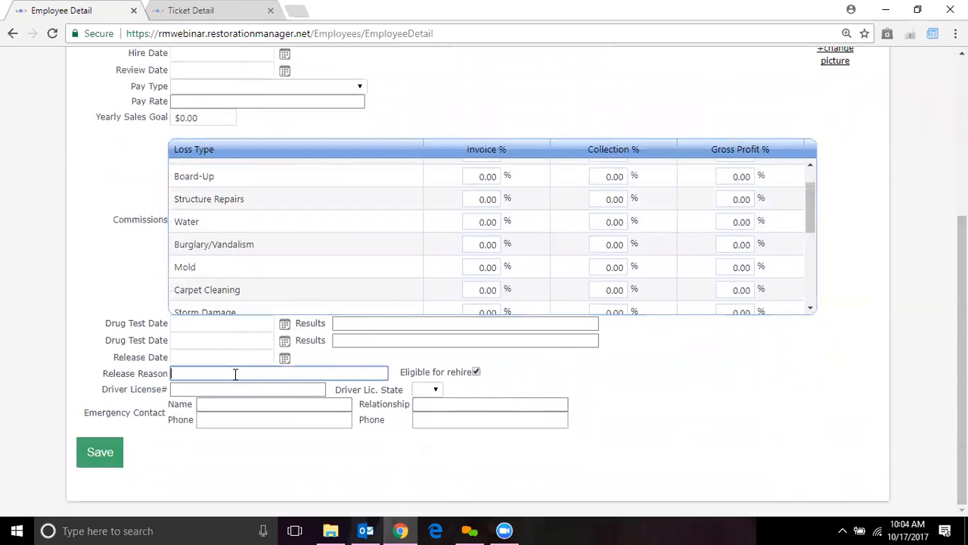
{"action": "left_click", "coordinate": [364, 323]}
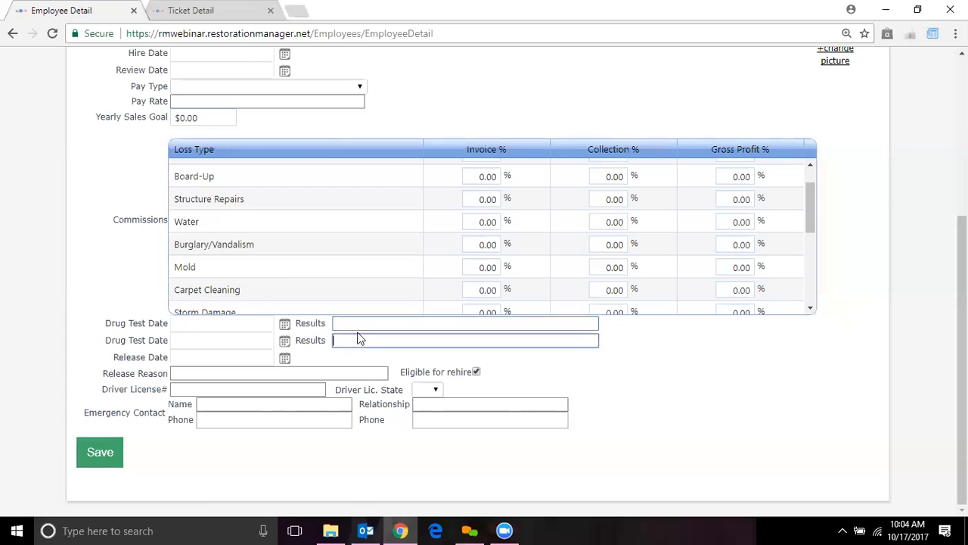
{"action": "left_click", "coordinate": [292, 377]}
{"action": "left_click", "coordinate": [281, 391]}
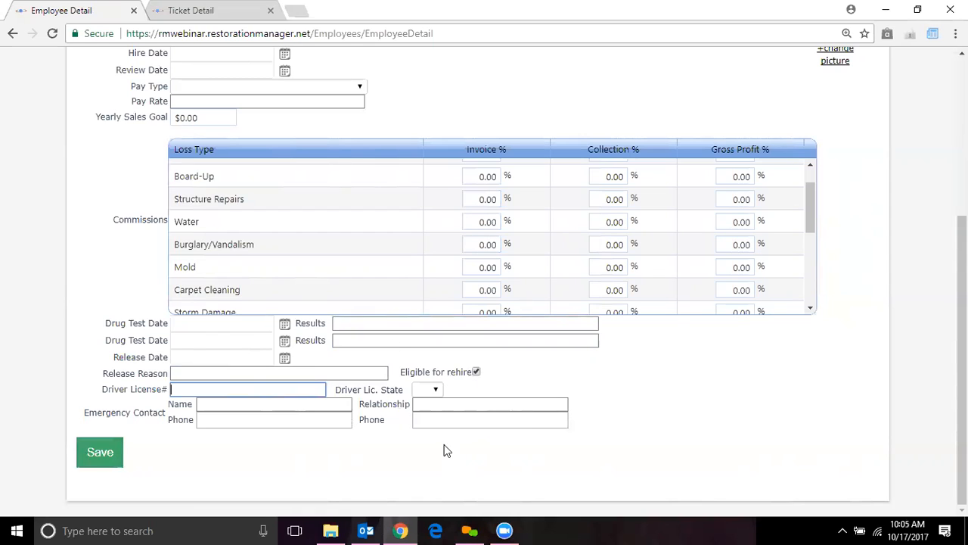
{"action": "left_click_drag", "start_coordinate": [961, 356], "coordinate": [961, 230]}
{"action": "left_click", "coordinate": [305, 233]}
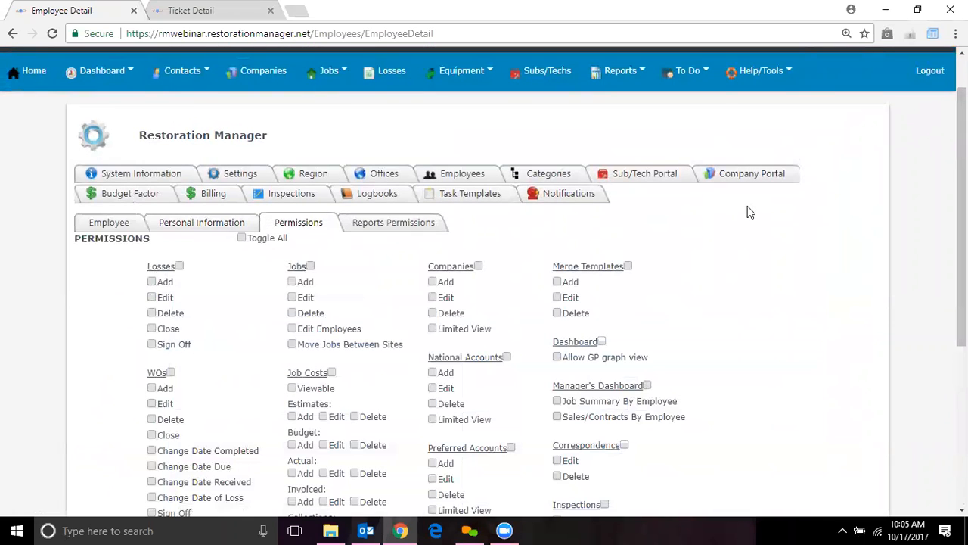
{"action": "left_click_drag", "start_coordinate": [962, 226], "coordinate": [961, 309]}
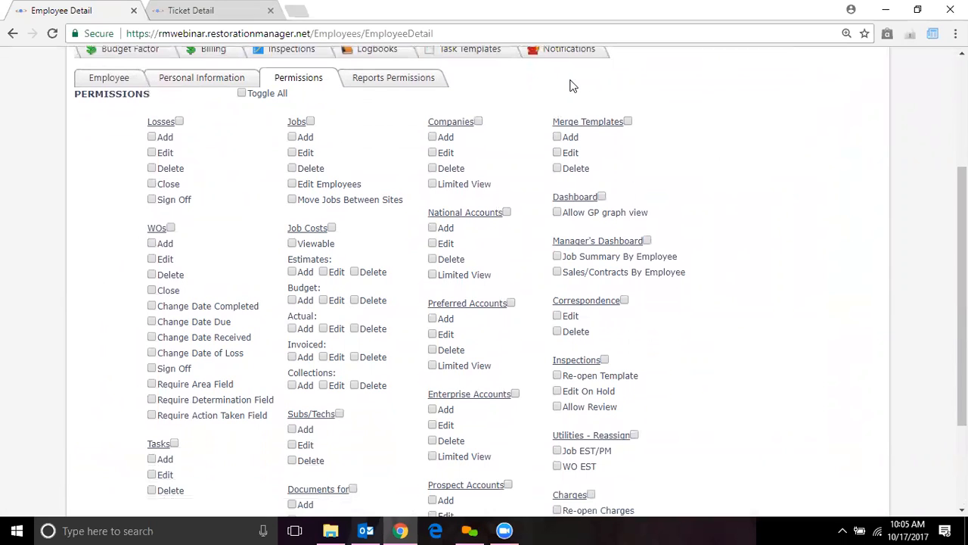
{"action": "scroll", "coordinate": [759, 224], "scroll_direction": "down", "scroll_amount": 1}
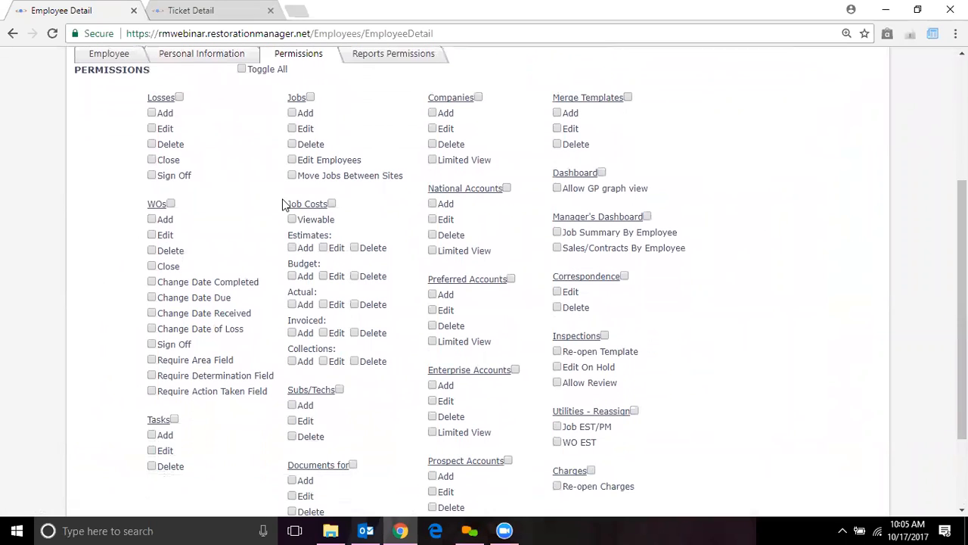
{"action": "left_click_drag", "start_coordinate": [961, 300], "coordinate": [962, 311]}
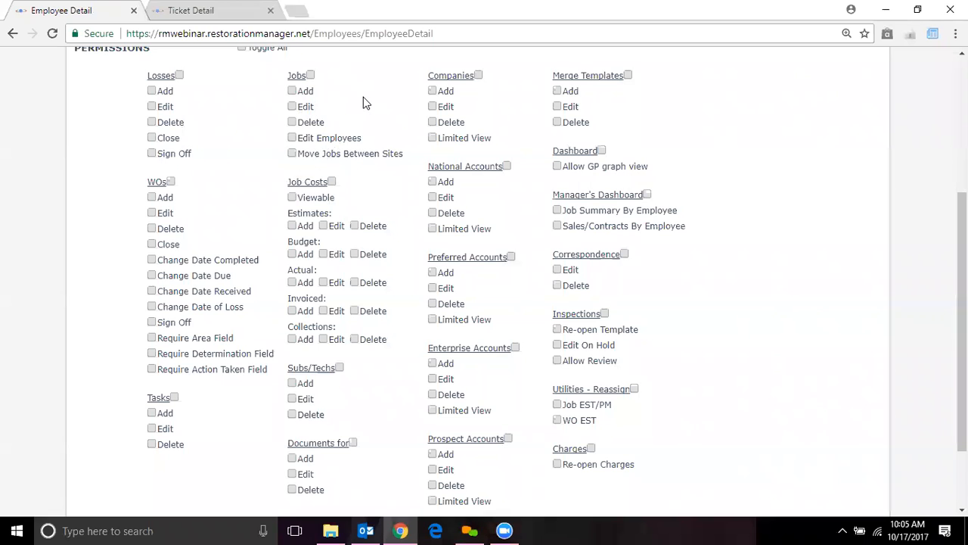
- Turn on all feature permissions, then clear WOs, National, Preferred and Enterprise Accounts
{"action": "left_click", "coordinate": [241, 48]}
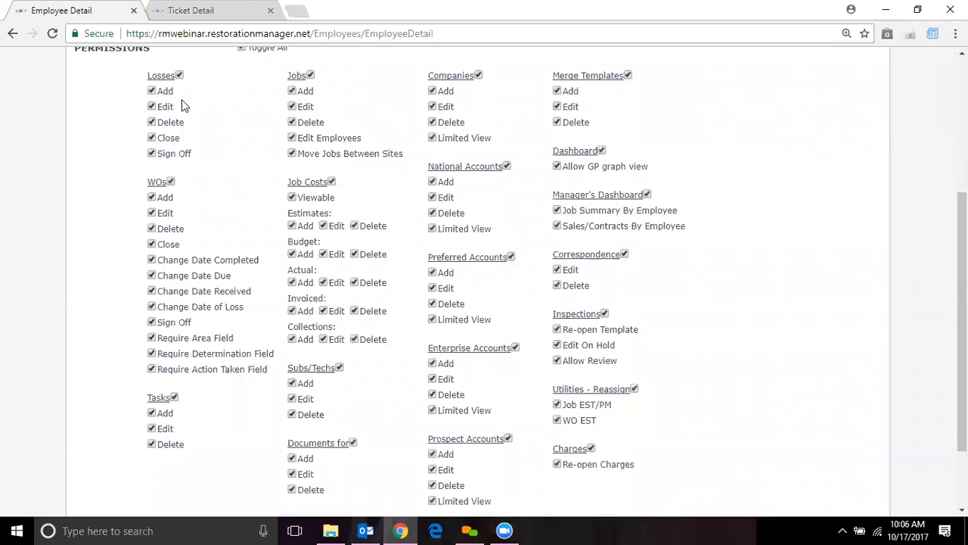
{"action": "left_click", "coordinate": [171, 183]}
{"action": "left_click", "coordinate": [506, 166]}
{"action": "left_click", "coordinate": [511, 256]}
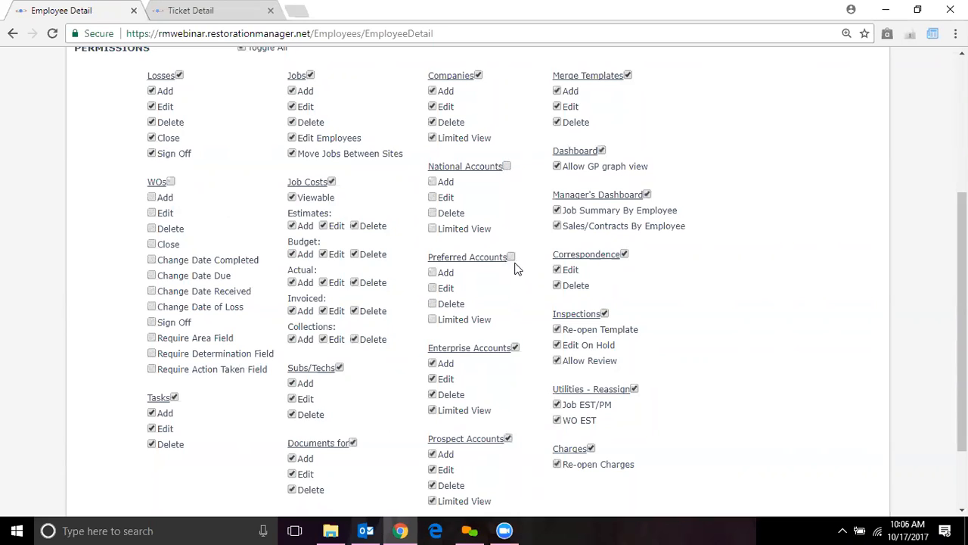
{"action": "left_click", "coordinate": [515, 348]}
- Clear the Merge Templates, Manager's Dashboard, Utilities - Reassign, Charges and Prospect Accounts permissions
{"action": "left_click", "coordinate": [629, 76]}
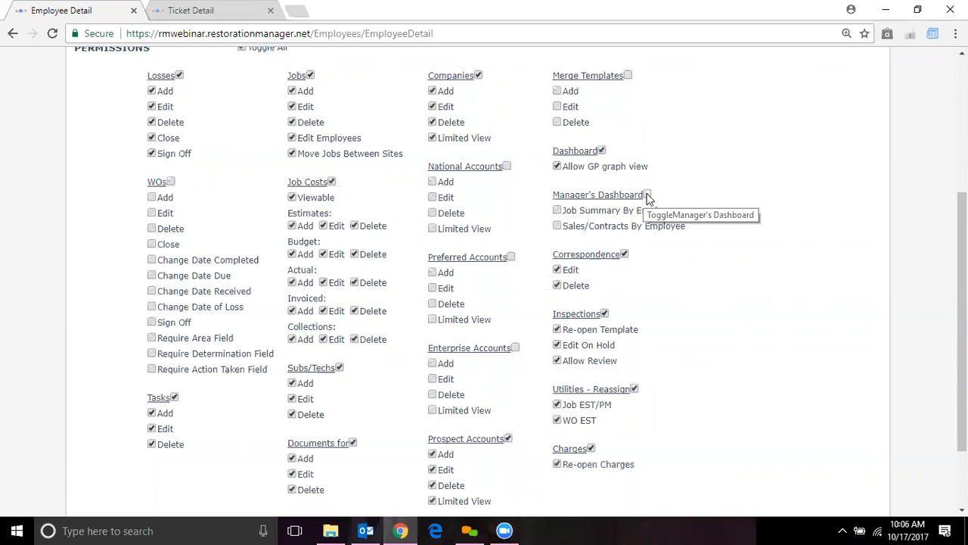
{"action": "left_click", "coordinate": [647, 195]}
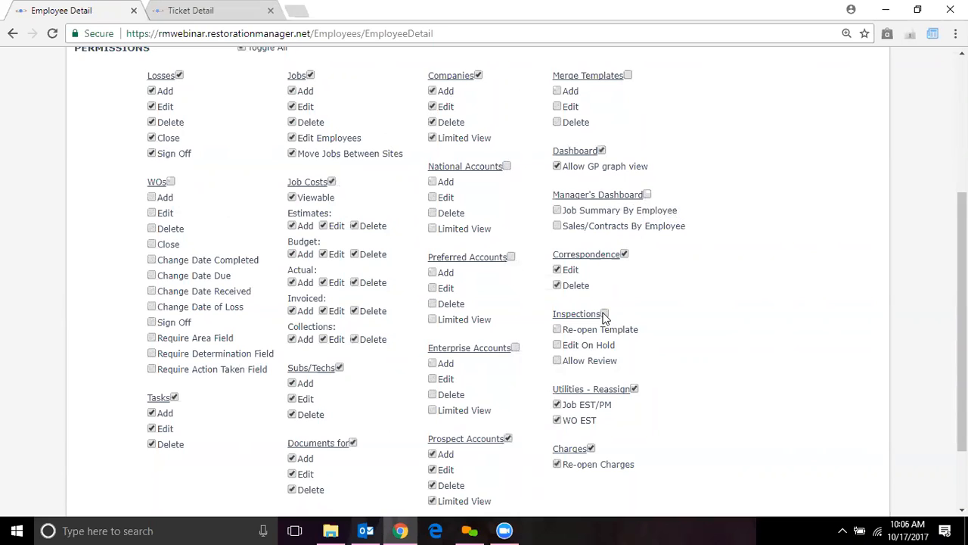
{"action": "left_click", "coordinate": [634, 388]}
{"action": "left_click", "coordinate": [591, 447]}
{"action": "left_click", "coordinate": [509, 438]}
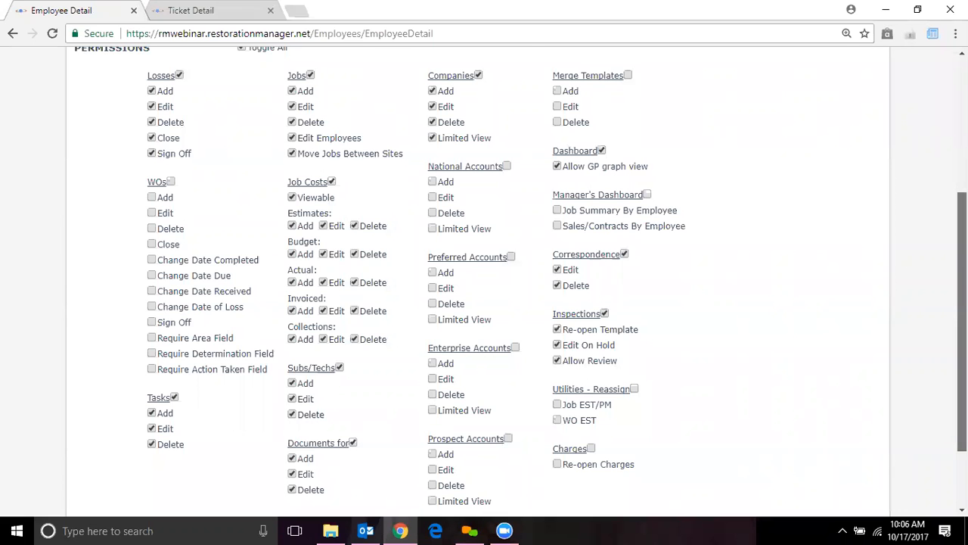
{"action": "scroll", "coordinate": [962, 318], "scroll_direction": "up", "scroll_amount": 3}
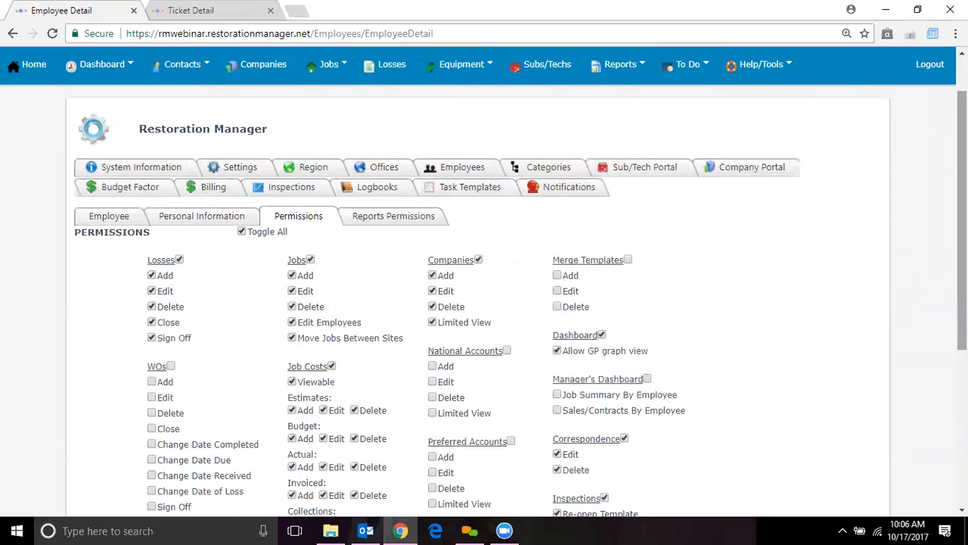
{"action": "left_click", "coordinate": [765, 75]}
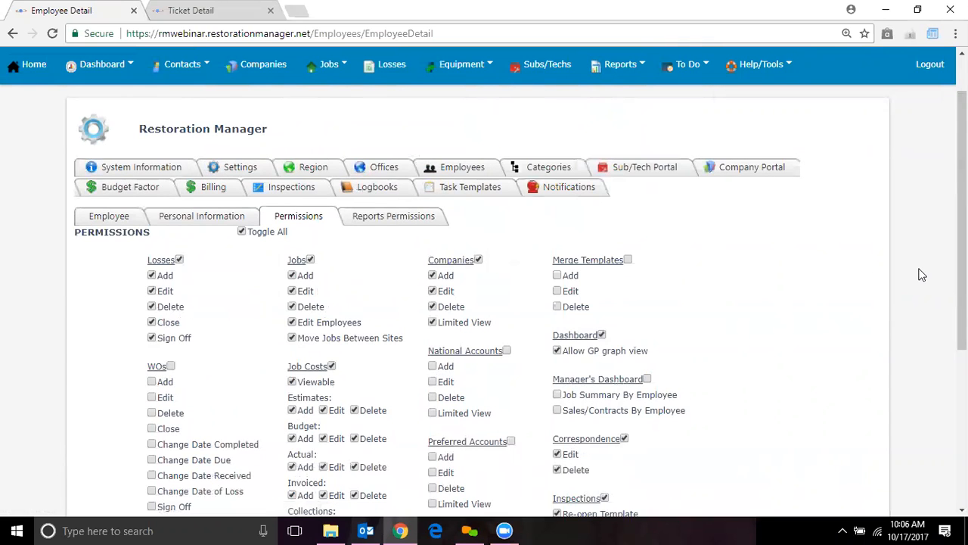
{"action": "left_click_drag", "start_coordinate": [962, 261], "coordinate": [962, 320]}
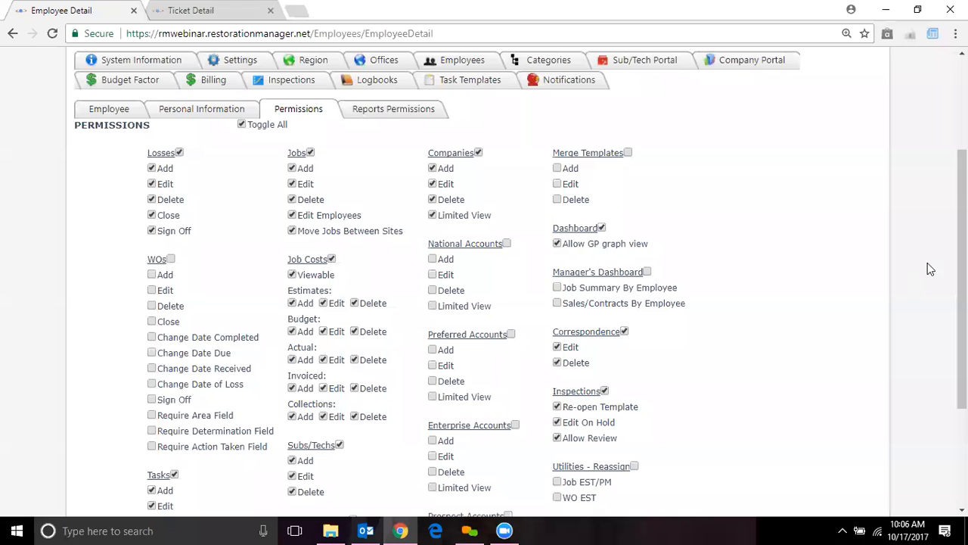
{"action": "scroll", "coordinate": [136, 454], "scroll_direction": "down", "scroll_amount": 3}
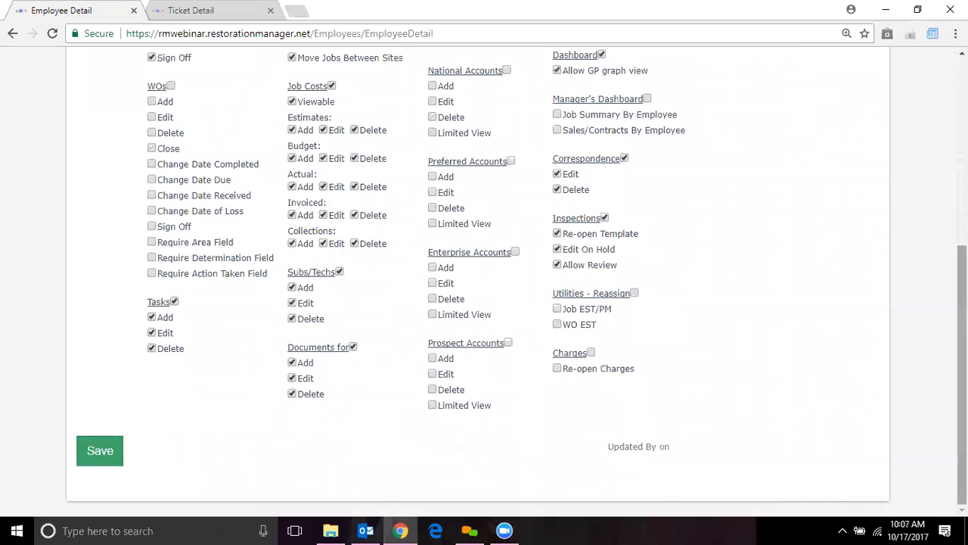
{"action": "scroll", "coordinate": [491, 239], "scroll_direction": "up", "scroll_amount": 3}
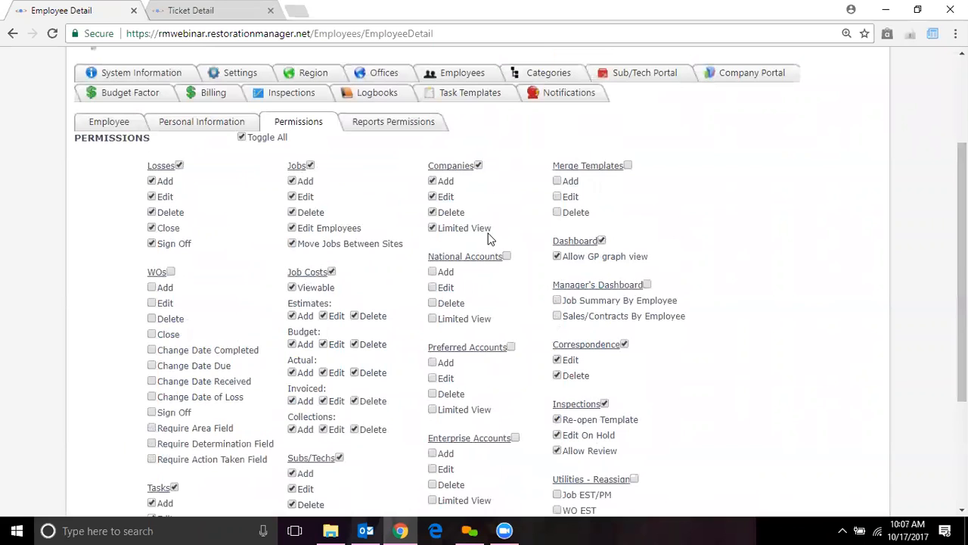
- Bring up the employee's Reports Permissions and review the report groups
{"action": "left_click", "coordinate": [376, 123]}
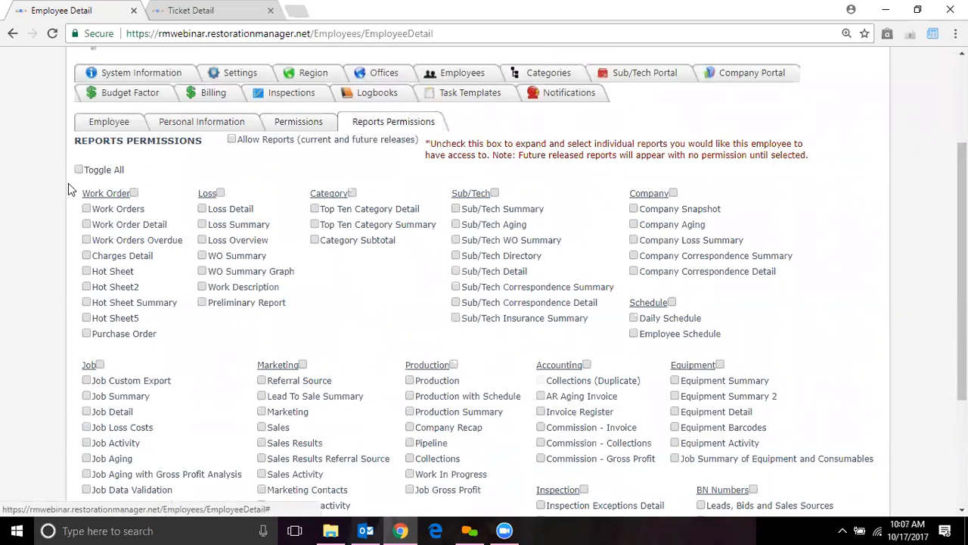
{"action": "scroll", "coordinate": [962, 272], "scroll_direction": "down", "scroll_amount": 2}
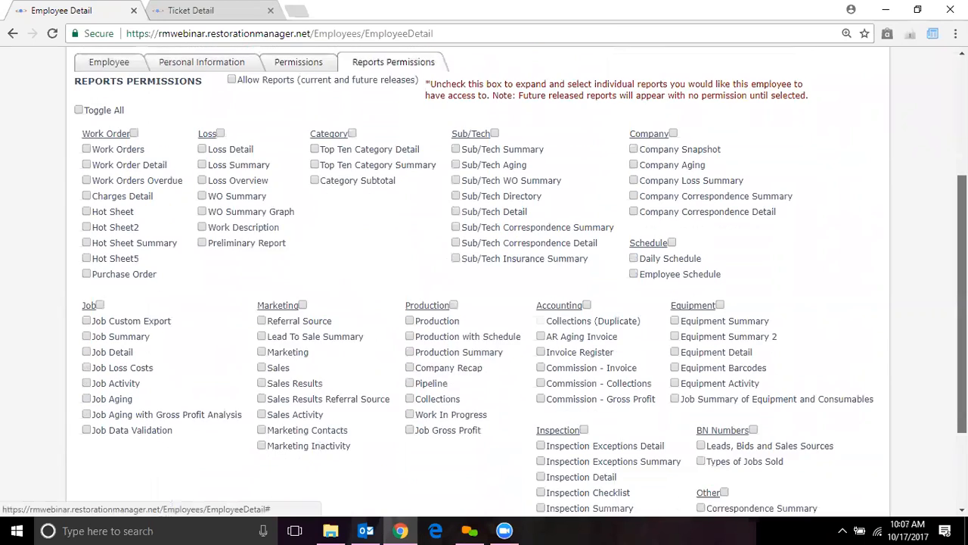
{"action": "scroll", "coordinate": [484, 282], "scroll_direction": "down", "scroll_amount": 2}
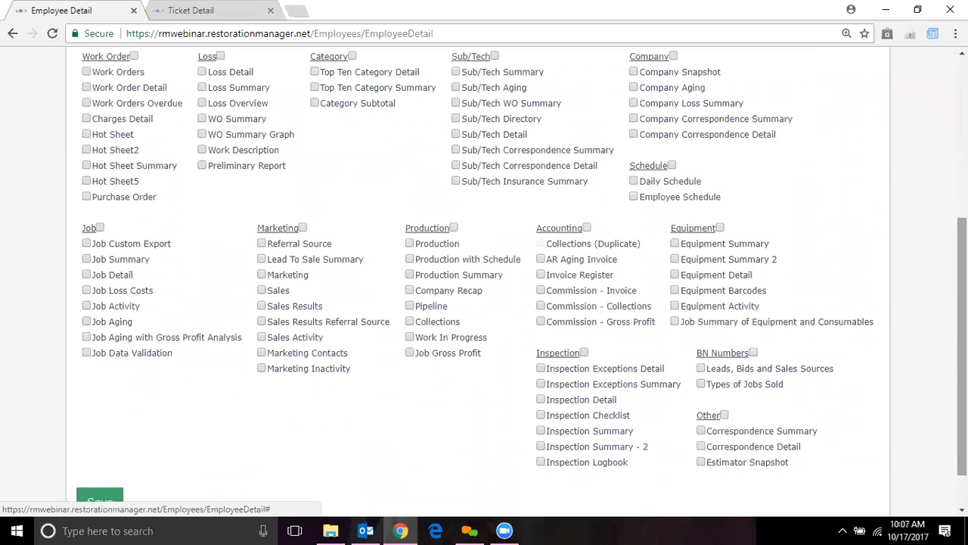
{"action": "scroll", "coordinate": [484, 272], "scroll_direction": "up", "scroll_amount": 1}
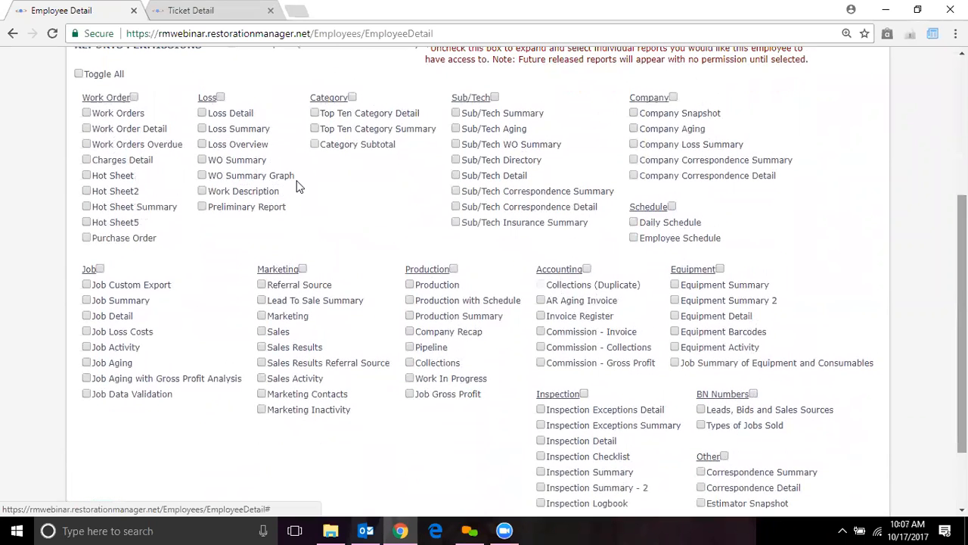
- Turn on all reports, then clear the Work Order, Marketing, Accounting, Sub/Tech and Schedule groups
{"action": "left_click", "coordinate": [79, 74]}
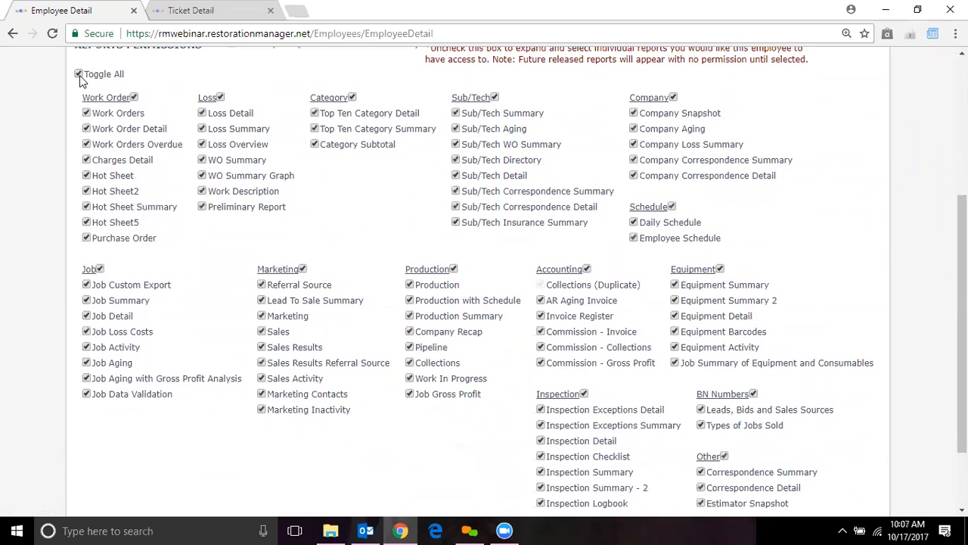
{"action": "left_click", "coordinate": [133, 97]}
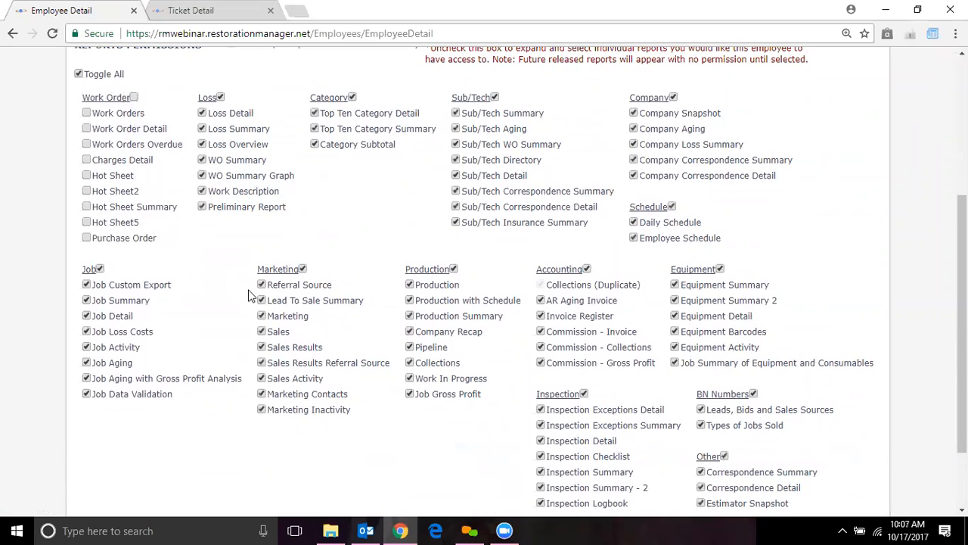
{"action": "left_click", "coordinate": [302, 269]}
{"action": "left_click", "coordinate": [586, 270]}
{"action": "left_click", "coordinate": [494, 97]}
{"action": "left_click", "coordinate": [672, 207]}
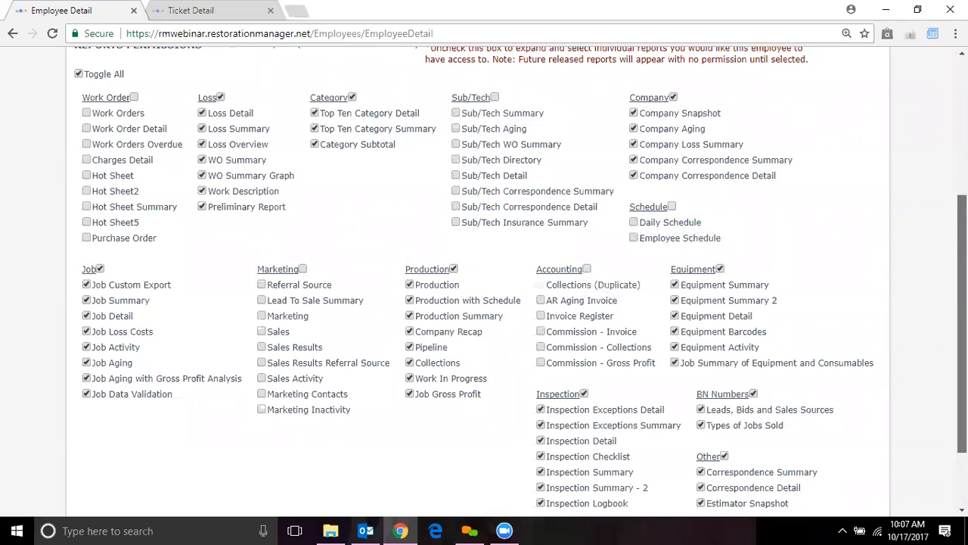
{"action": "scroll", "coordinate": [484, 280], "scroll_direction": "down", "scroll_amount": 3}
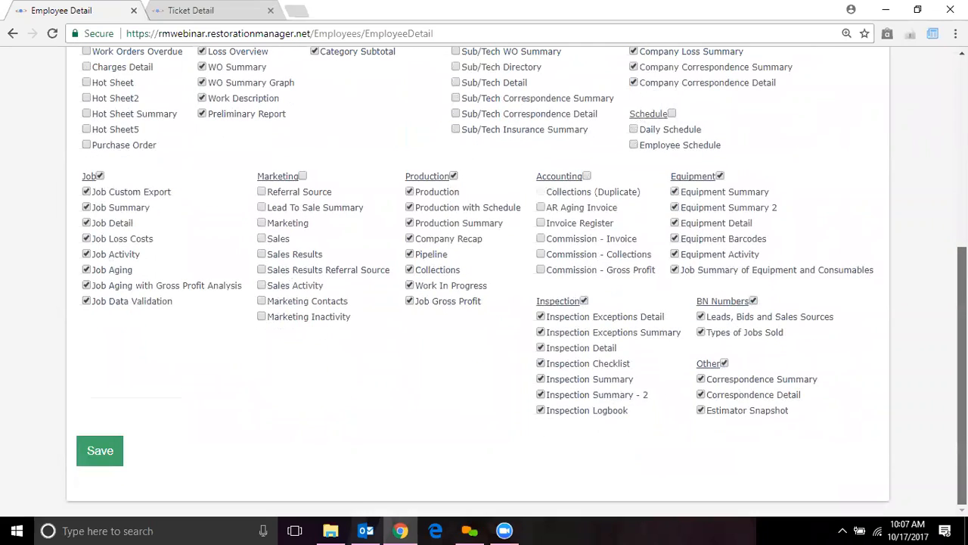
{"action": "scroll", "coordinate": [484, 280], "scroll_direction": "up", "scroll_amount": 5}
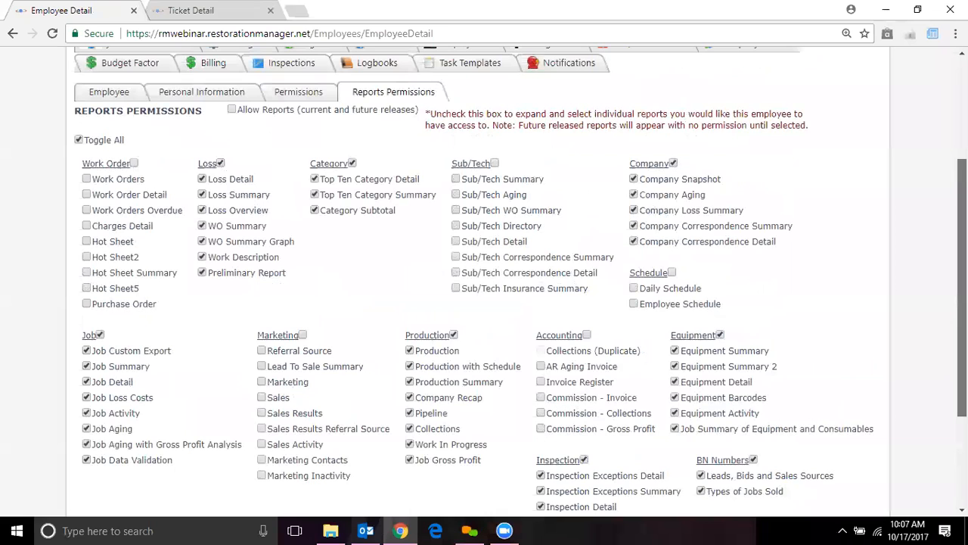
- Check Allow Reports (current and future releases) for the employee
{"action": "scroll", "coordinate": [310, 129], "scroll_direction": "up", "scroll_amount": 1}
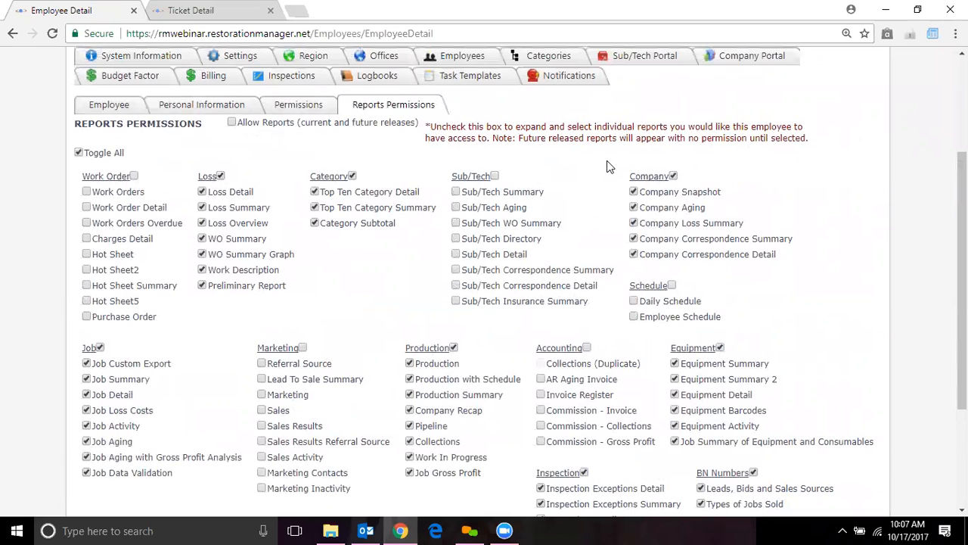
{"action": "left_click", "coordinate": [232, 125]}
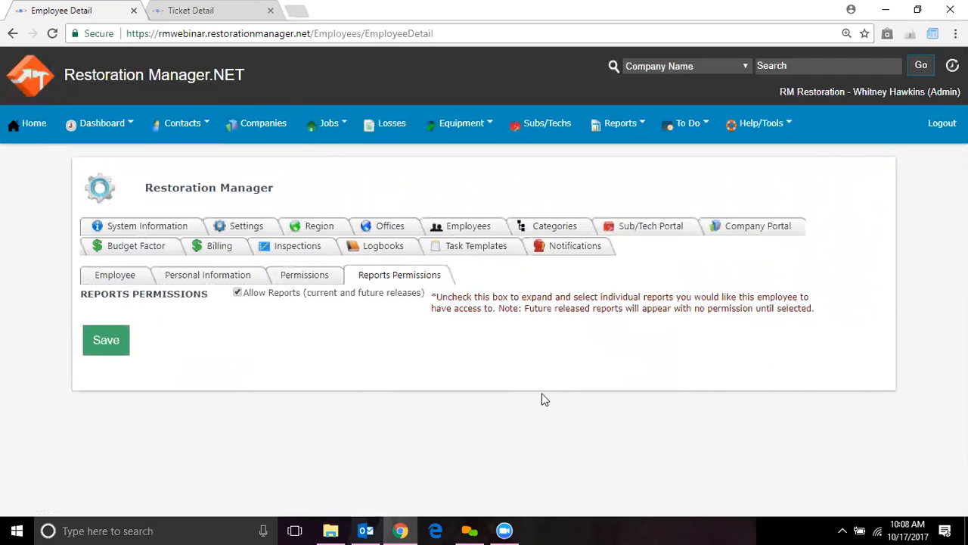
{"action": "left_click", "coordinate": [238, 294]}
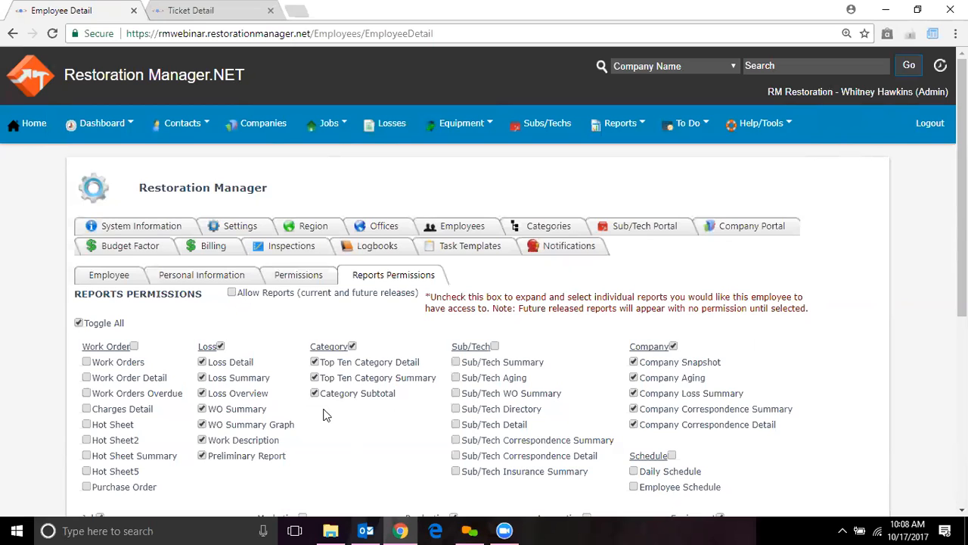
{"action": "left_click", "coordinate": [233, 292]}
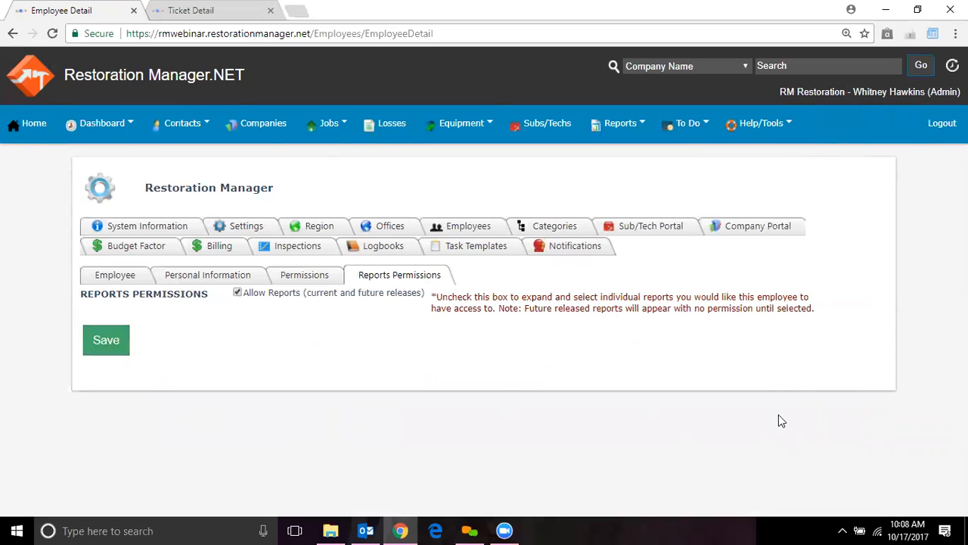
- Return to the Employee tab and launch Restoration Manager.NET University from Help/Tools
{"action": "left_click", "coordinate": [113, 278]}
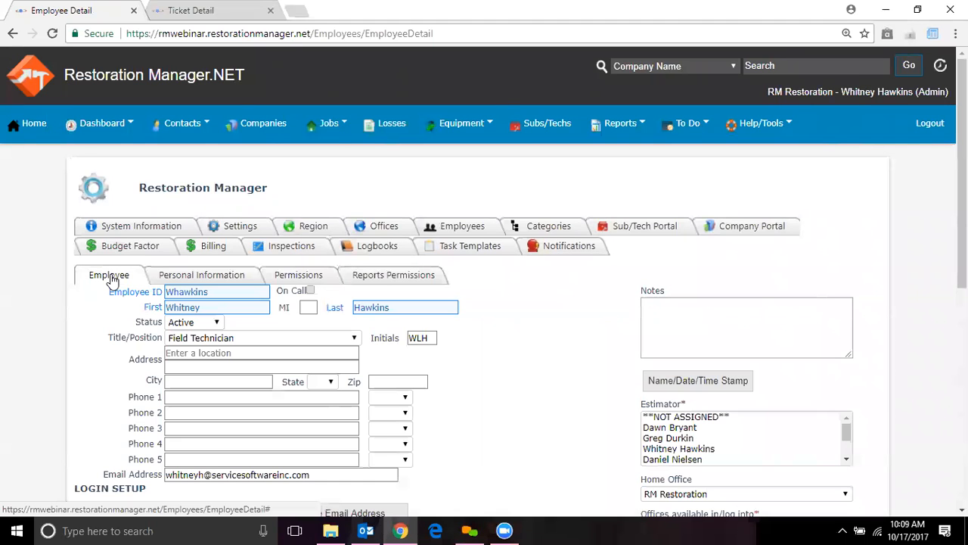
{"action": "left_click_drag", "start_coordinate": [961, 161], "coordinate": [961, 235]}
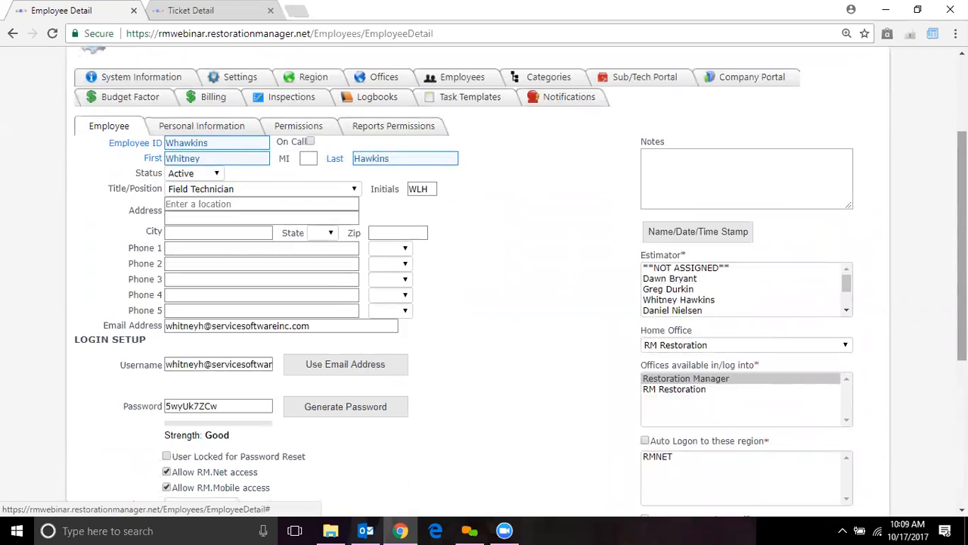
{"action": "left_click_drag", "start_coordinate": [962, 228], "coordinate": [962, 154]}
{"action": "mouse_move", "coordinate": [774, 133]}
{"action": "left_click", "coordinate": [760, 159]}
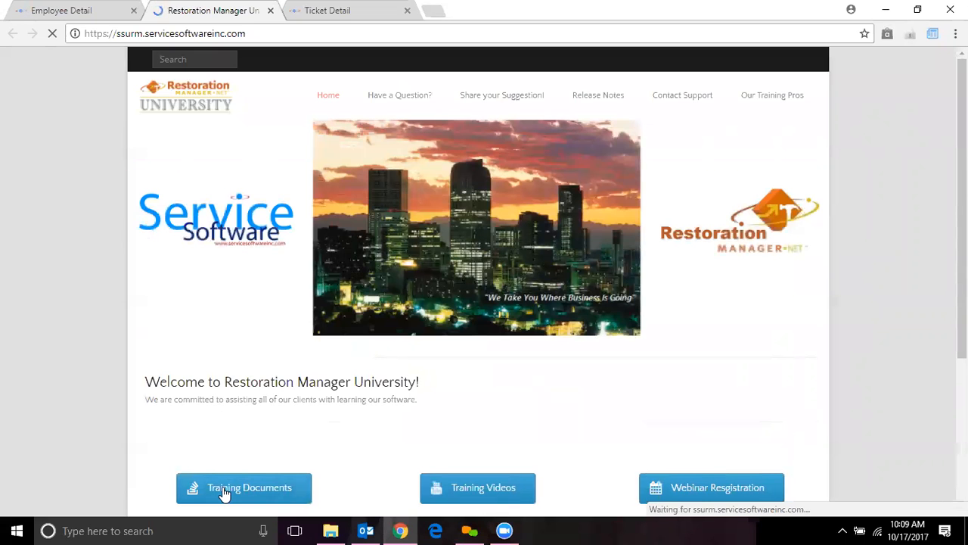
- Go to Training Documents and select the Administrator category
{"action": "left_click", "coordinate": [225, 490]}
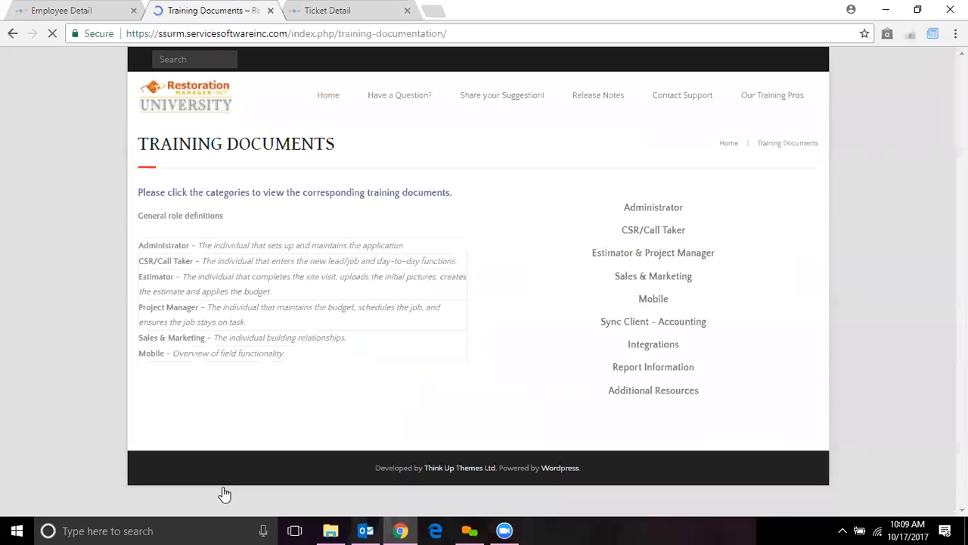
{"action": "left_click", "coordinate": [554, 211]}
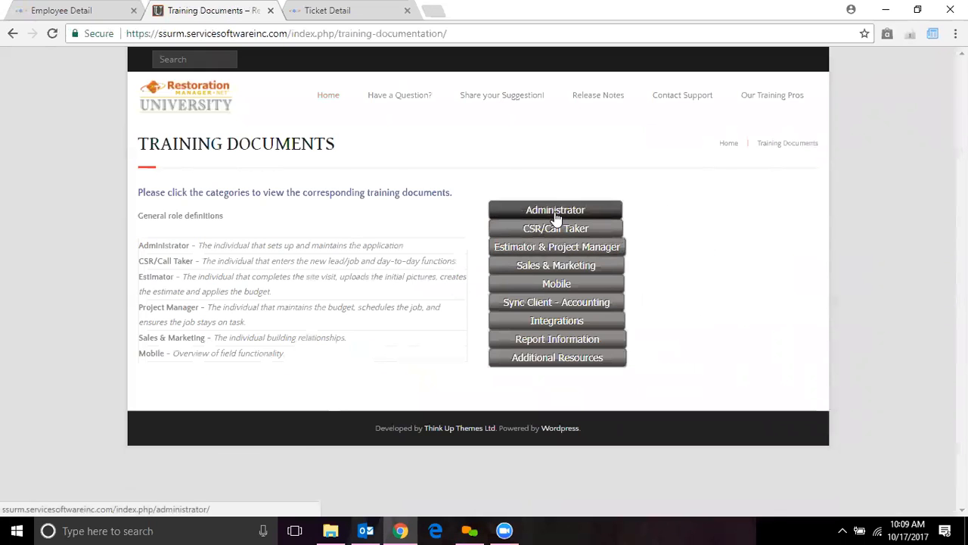